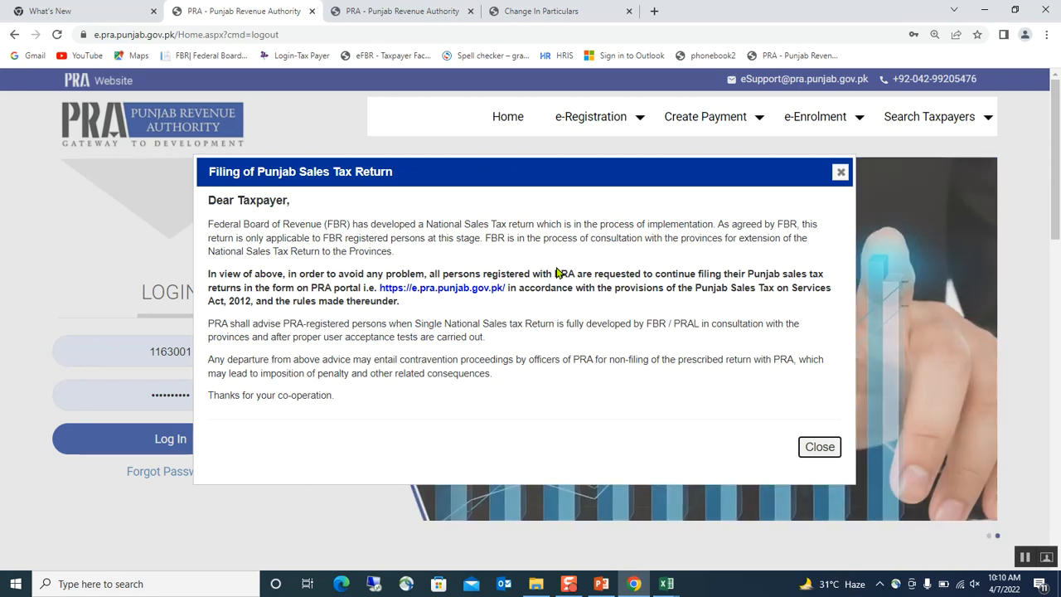
Switch to the browser tab showing the Change In Particulars Taxpayer Profile
{"action": "left_click", "coordinate": [425, 11]}
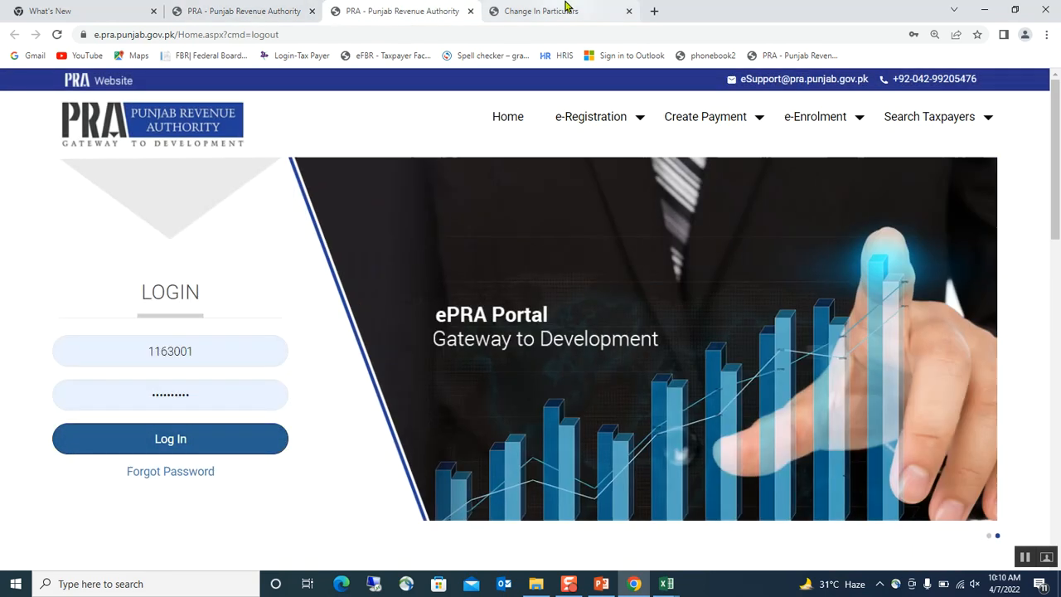
{"action": "left_click", "coordinate": [569, 8]}
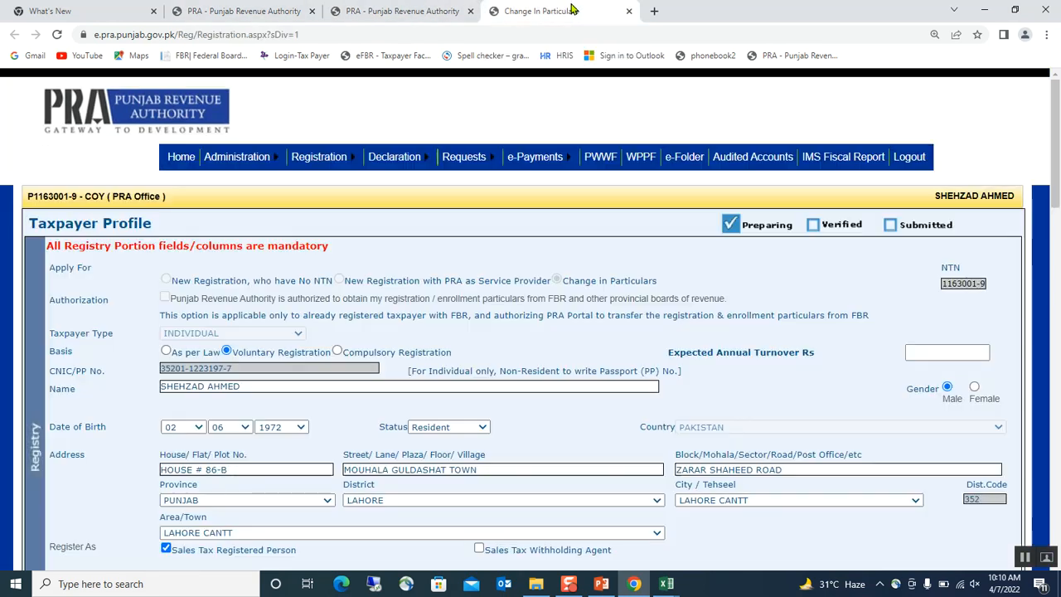
Go to Declaration > Sales Tax > 'ST Return from Tax Period Sep-2017 and Onward'
{"action": "mouse_move", "coordinate": [387, 177]}
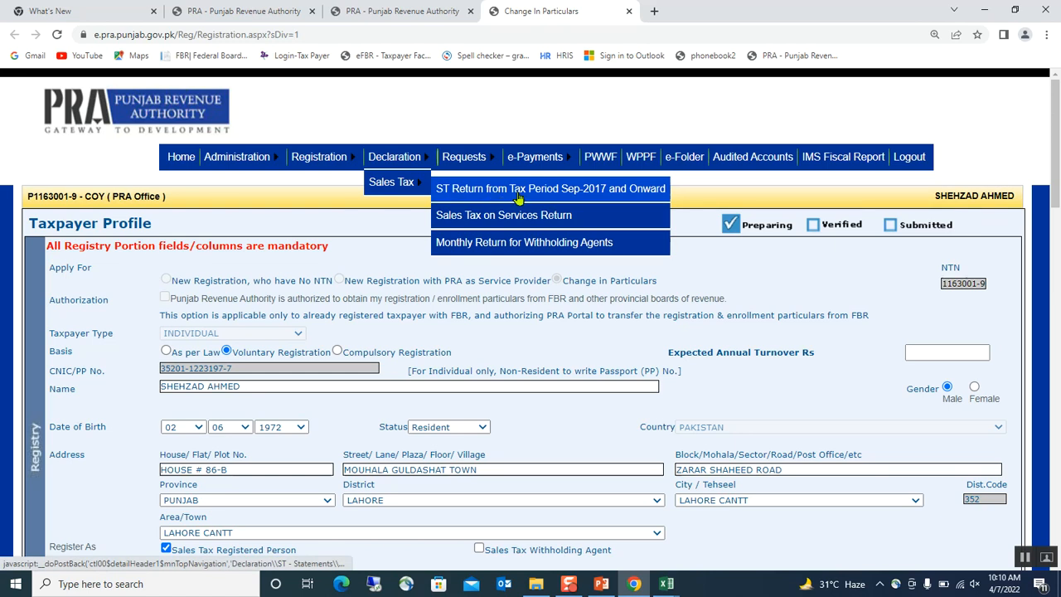
{"action": "left_click", "coordinate": [585, 196]}
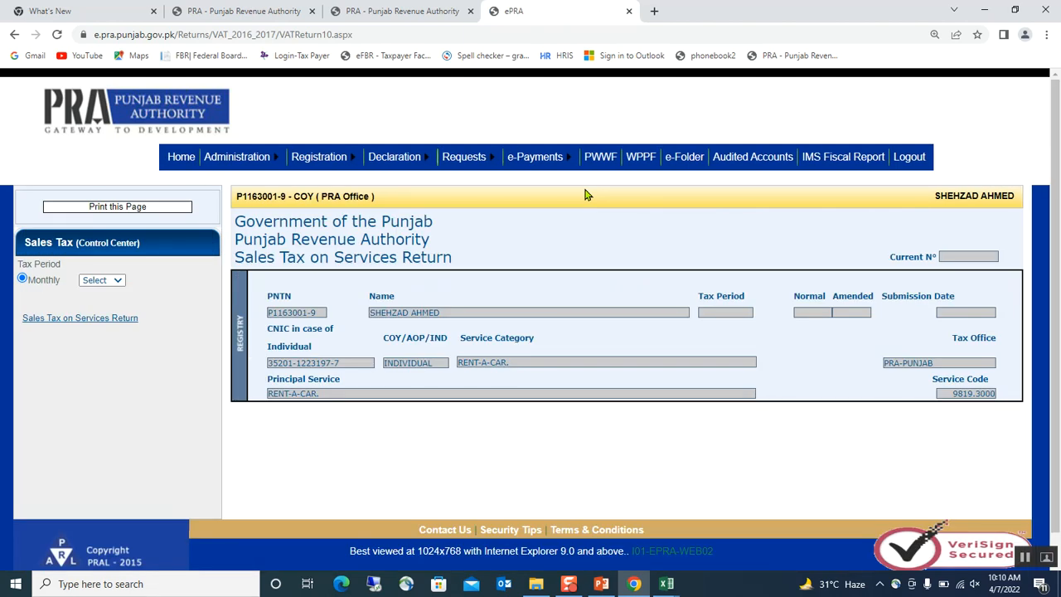
{"action": "left_click", "coordinate": [117, 281]}
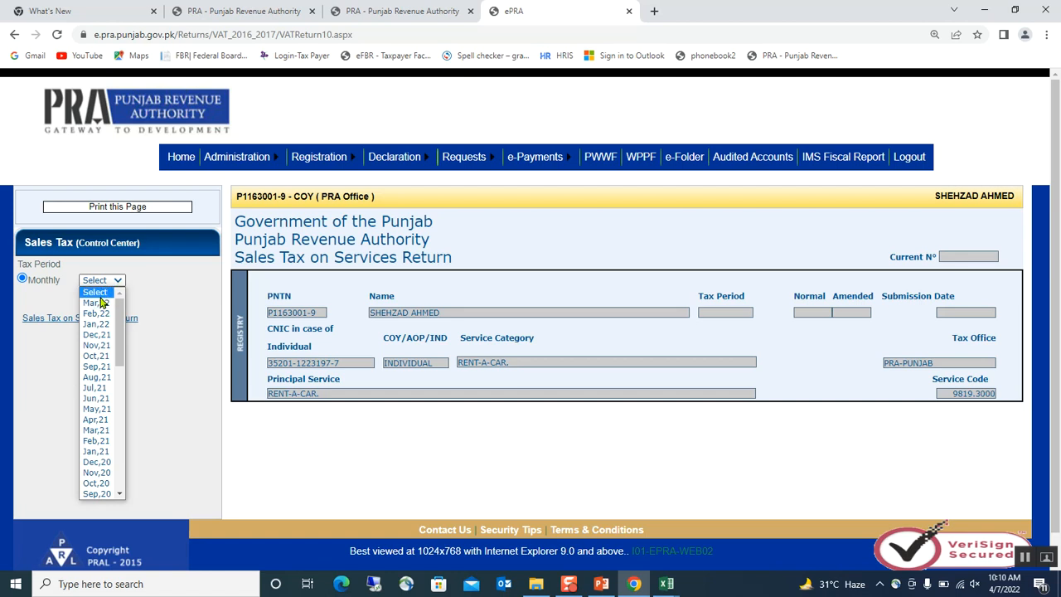
Load the Mar,22 Sales Tax on Services Return and open Annex-C from row 9
{"action": "left_click", "coordinate": [98, 304]}
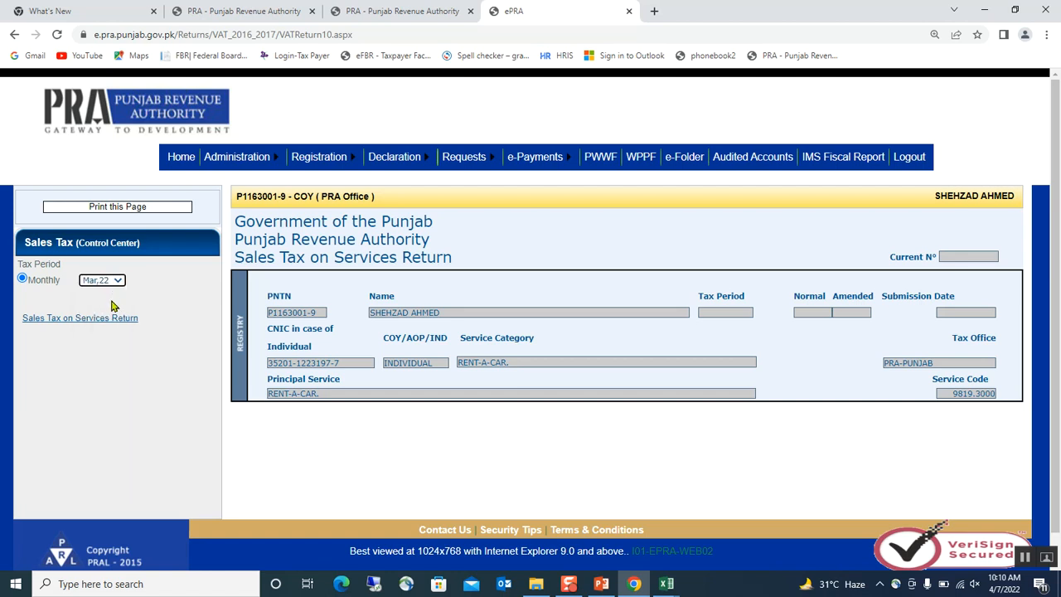
{"action": "left_click", "coordinate": [103, 323]}
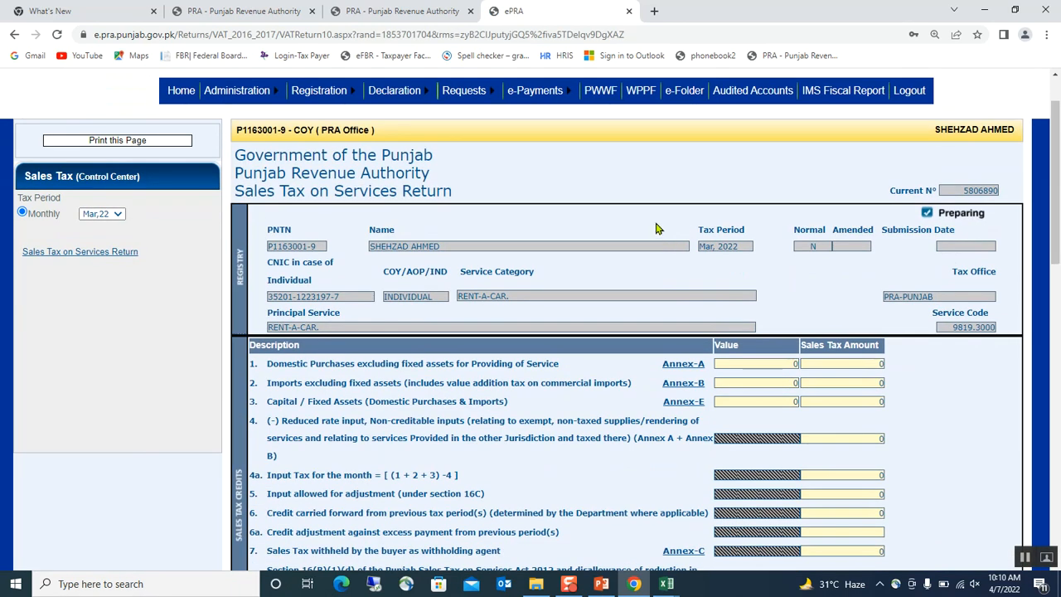
{"action": "scroll", "coordinate": [655, 227], "scroll_direction": "down", "scroll_amount": 3}
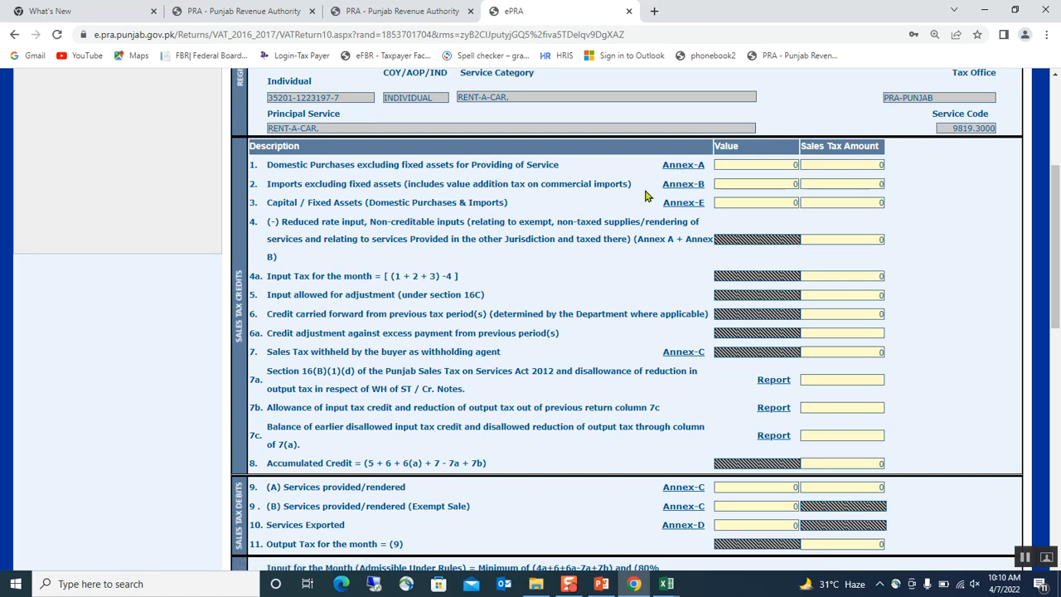
{"action": "scroll", "coordinate": [655, 202], "scroll_direction": "down", "scroll_amount": 1}
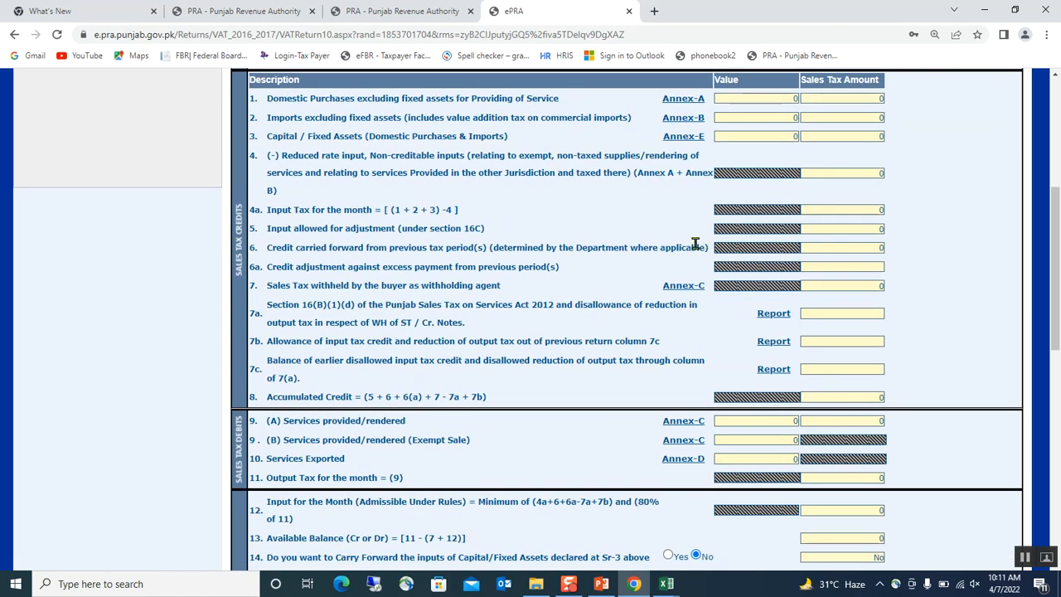
{"action": "scroll", "coordinate": [676, 300], "scroll_direction": "down", "scroll_amount": 2}
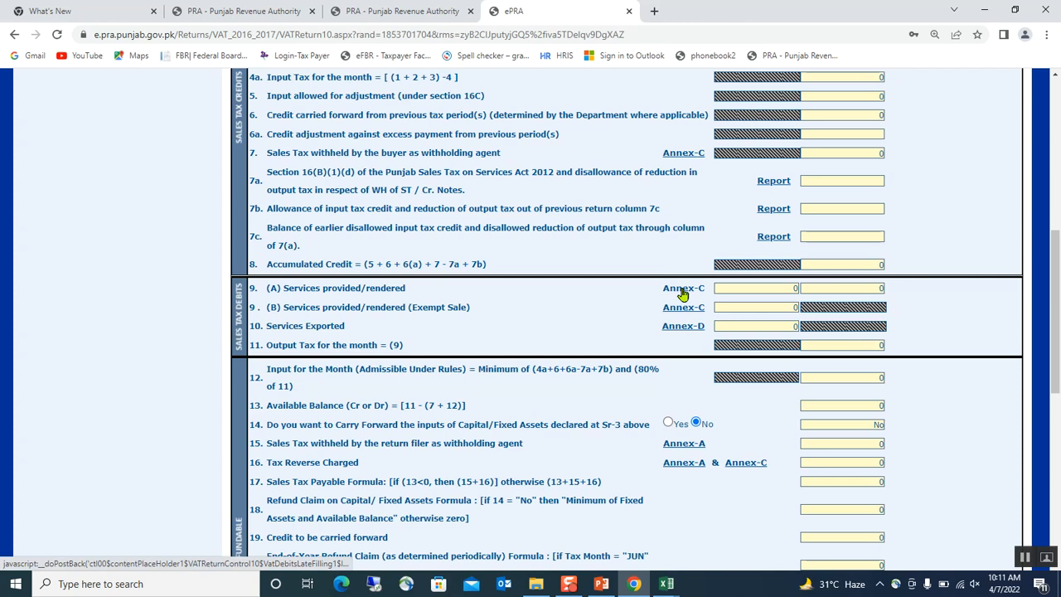
{"action": "left_click", "coordinate": [682, 290]}
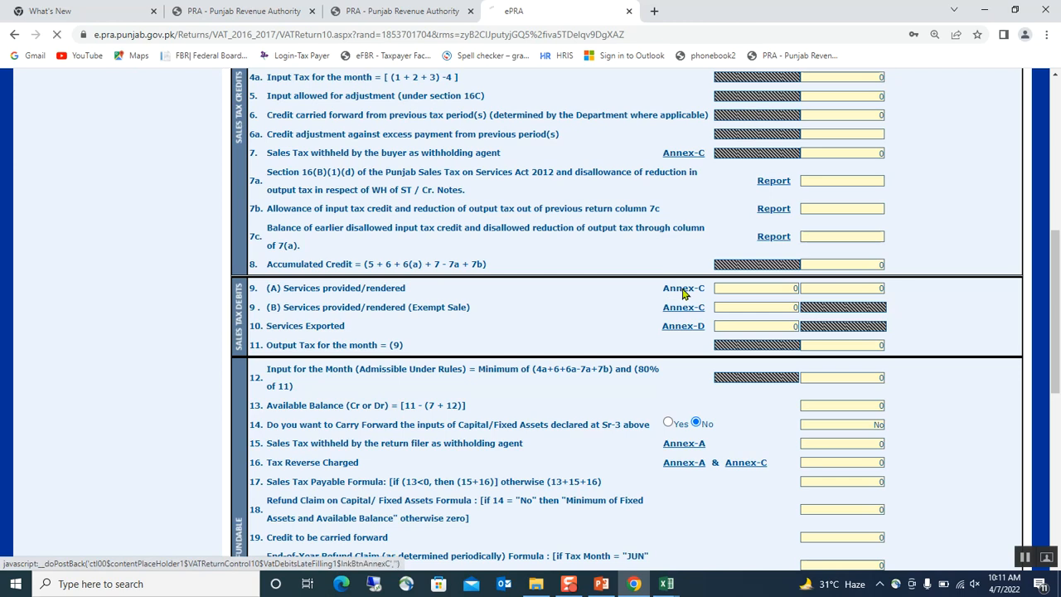
Enter an End Consumer buyer by pasting the NTN, with buyer district LAHORE
{"action": "scroll", "coordinate": [677, 283], "scroll_direction": "down", "scroll_amount": 2}
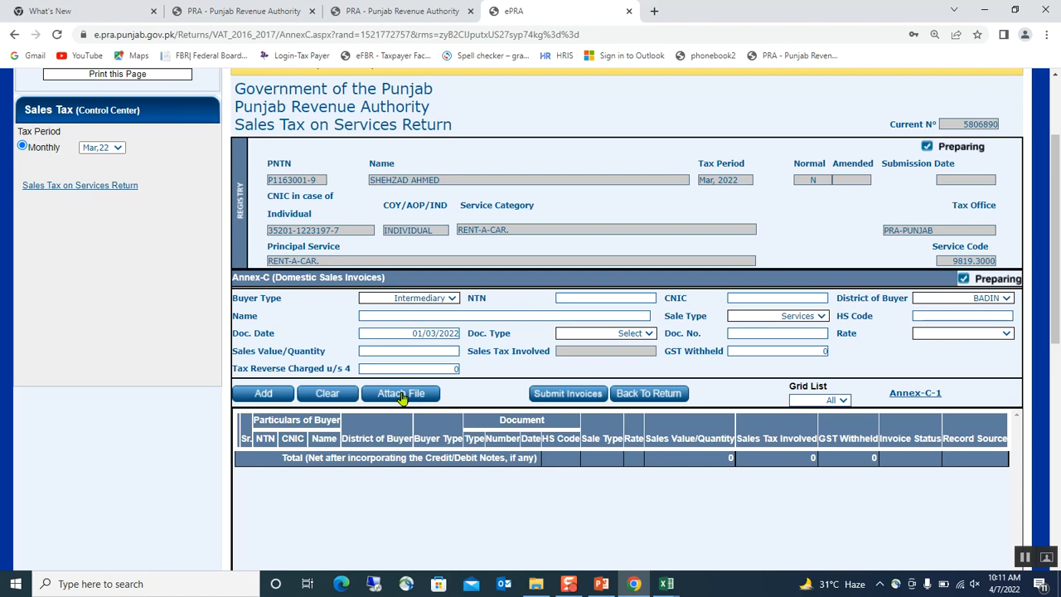
{"action": "left_click", "coordinate": [445, 299]}
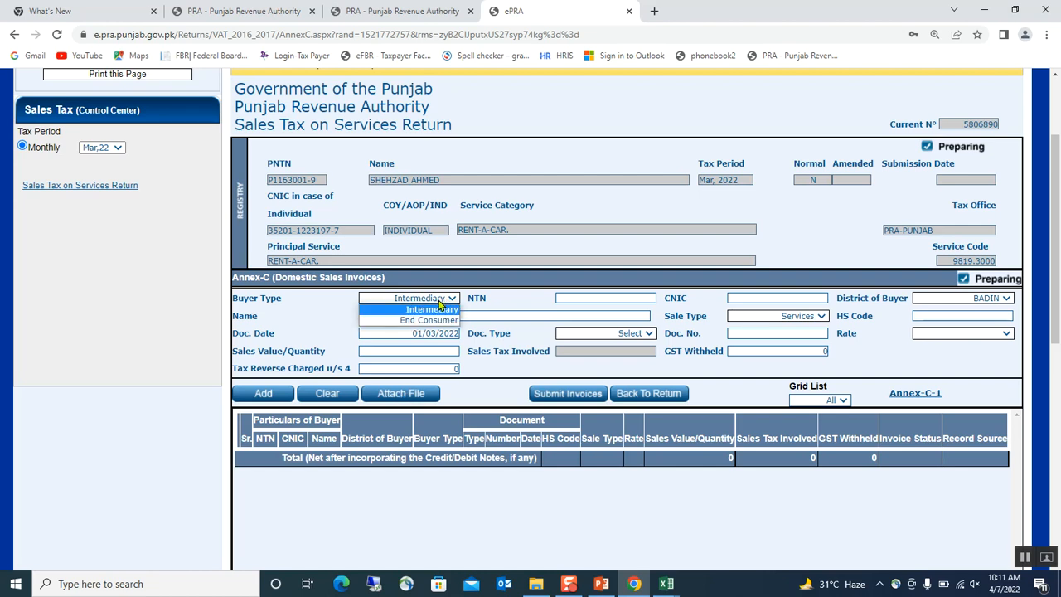
{"action": "left_click", "coordinate": [435, 320]}
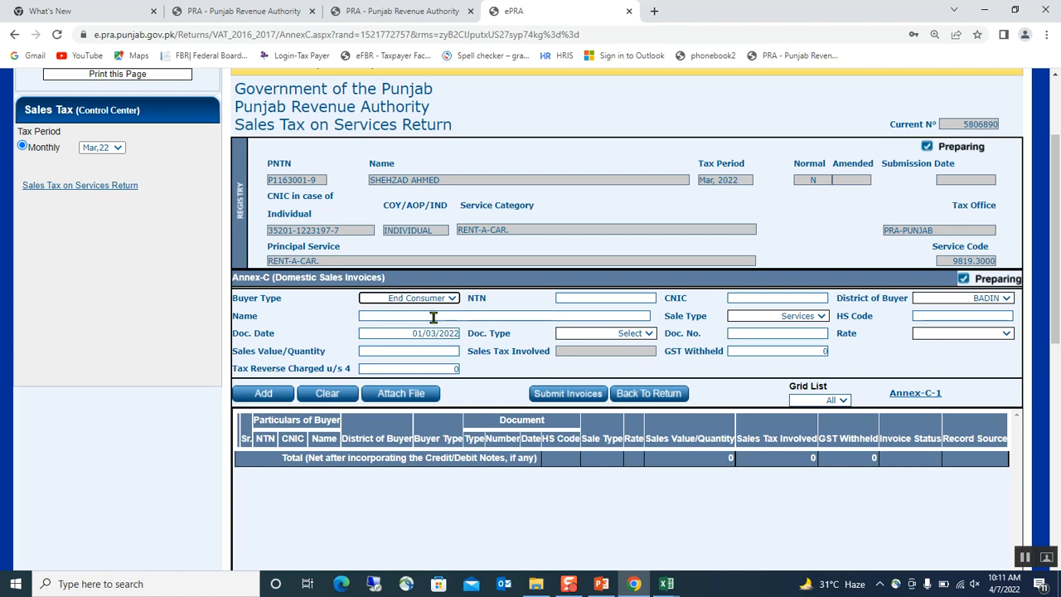
{"action": "left_click", "coordinate": [573, 295]}
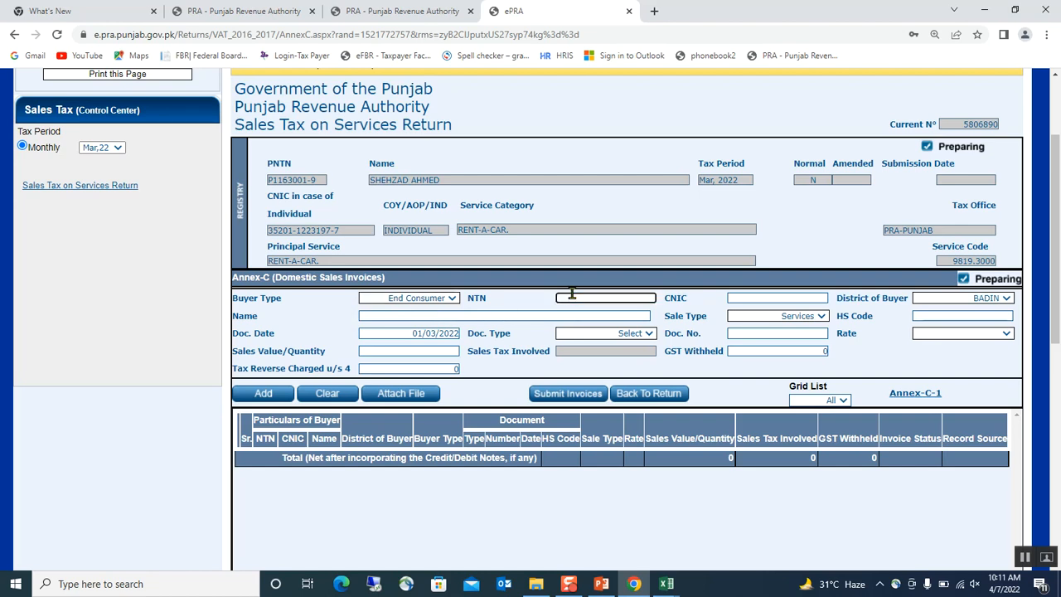
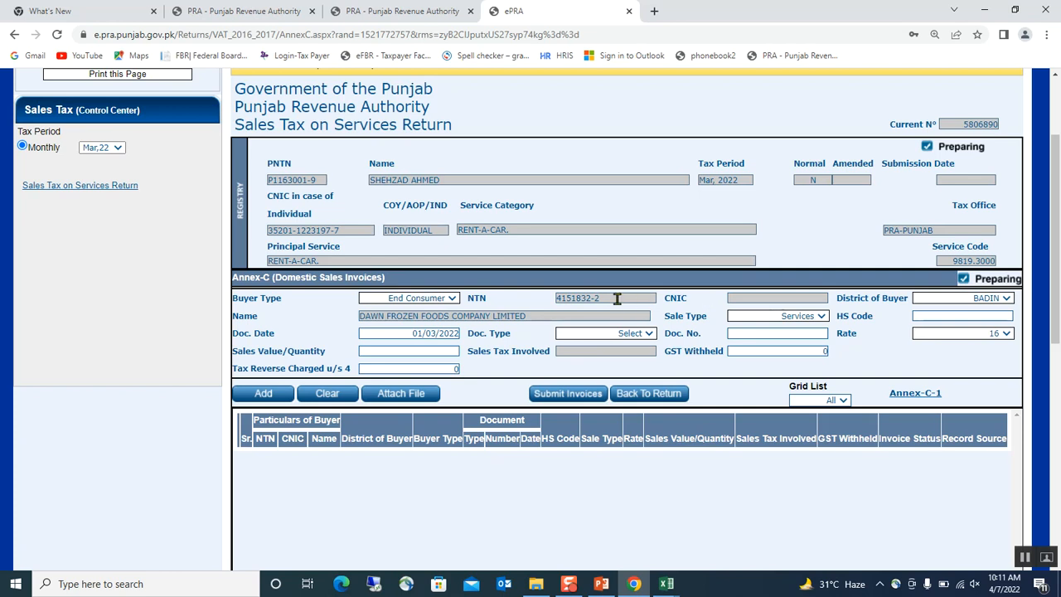
{"action": "left_click", "coordinate": [1005, 298]}
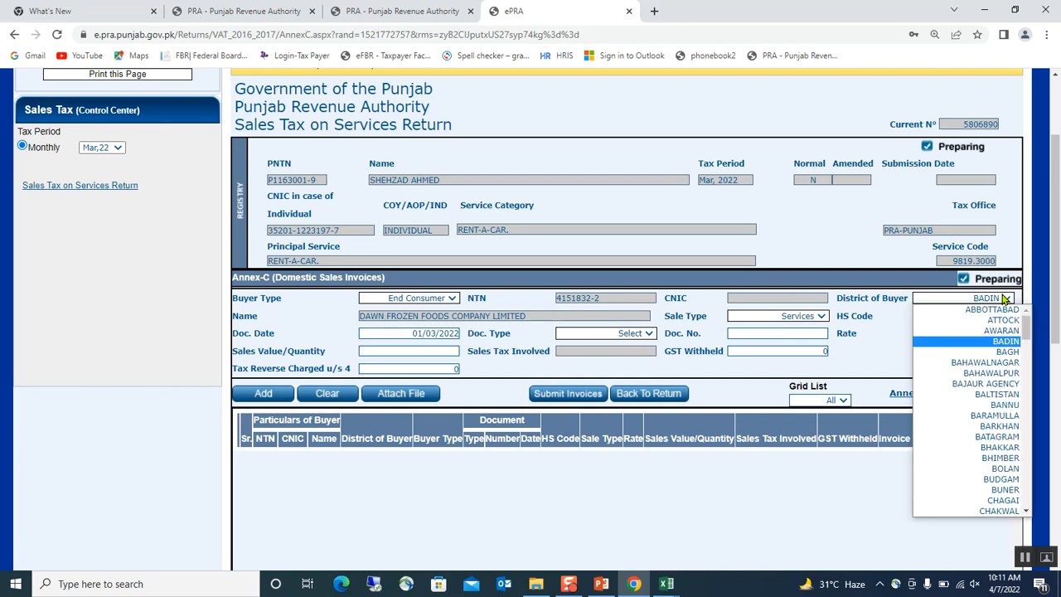
{"action": "key", "text": "l"}
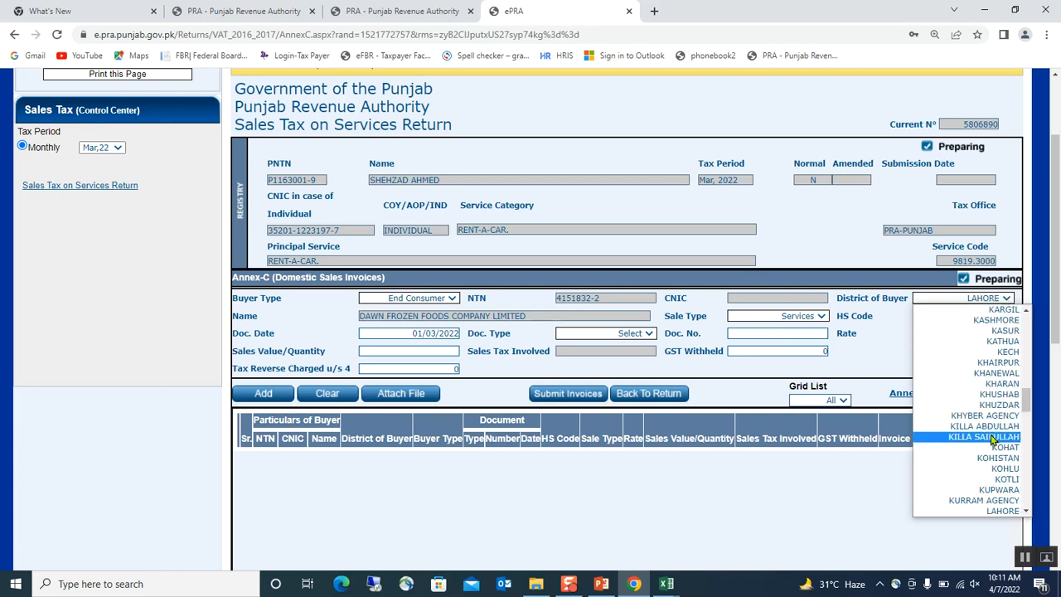
{"action": "left_click", "coordinate": [1001, 511]}
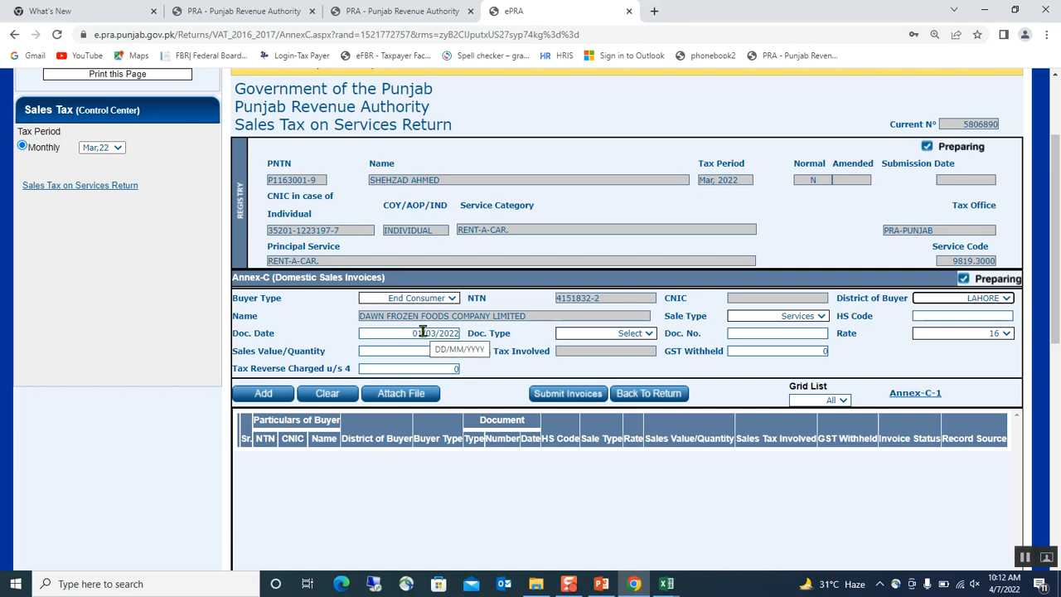
Make the document a Services Sale Invoice with document number 22
{"action": "left_click", "coordinate": [650, 333]}
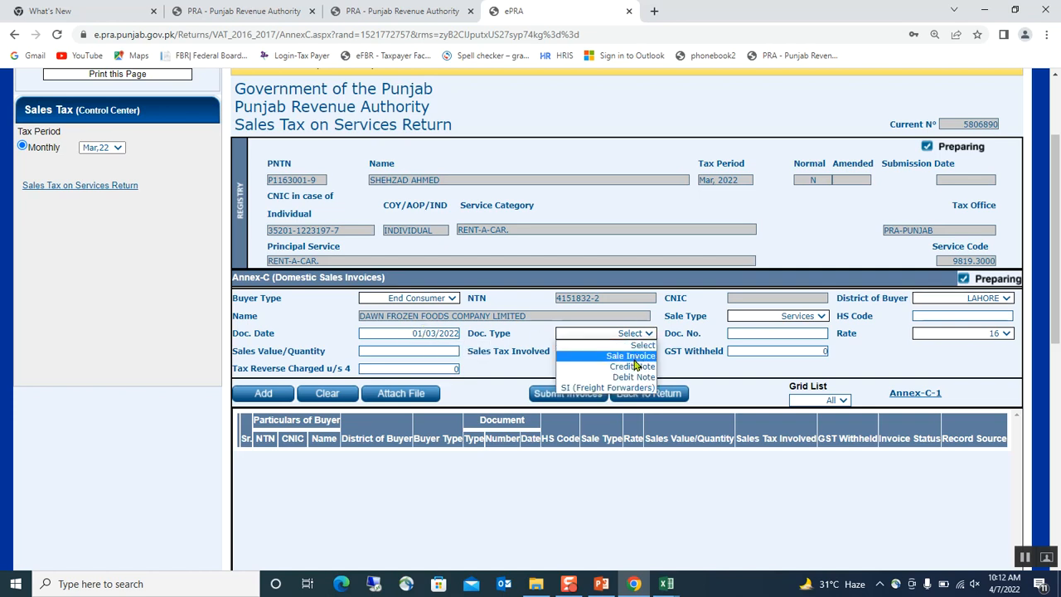
{"action": "left_click", "coordinate": [631, 356]}
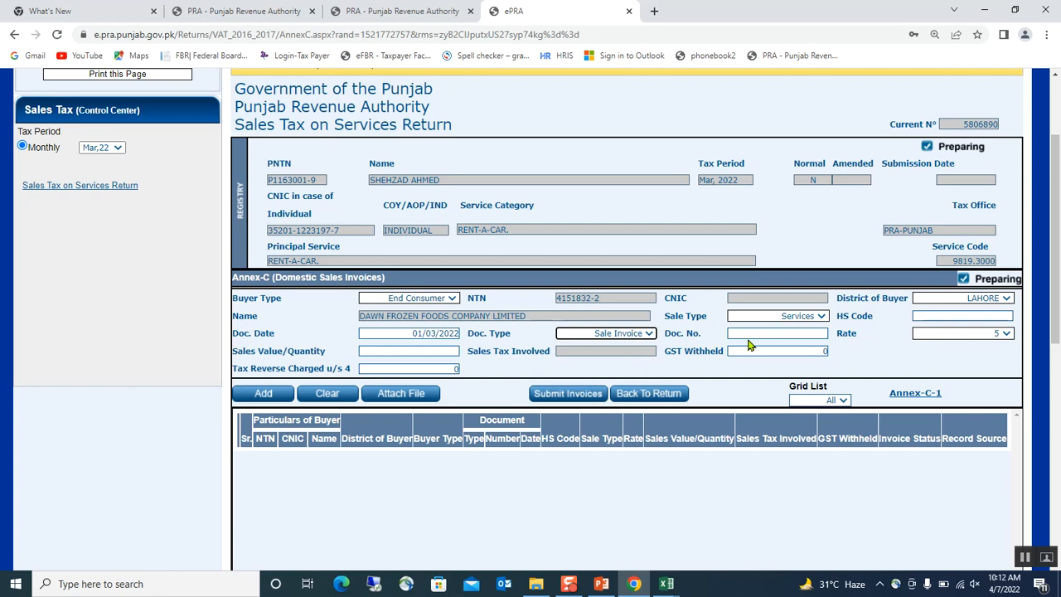
{"action": "left_click", "coordinate": [818, 318]}
{"action": "left_click", "coordinate": [816, 327]}
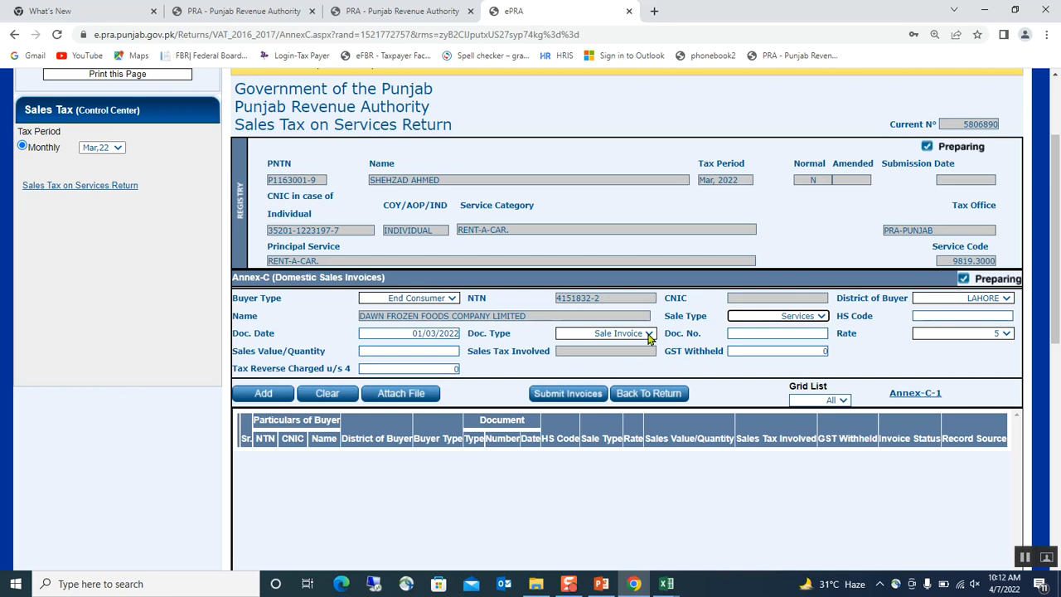
{"action": "left_click", "coordinate": [761, 330]}
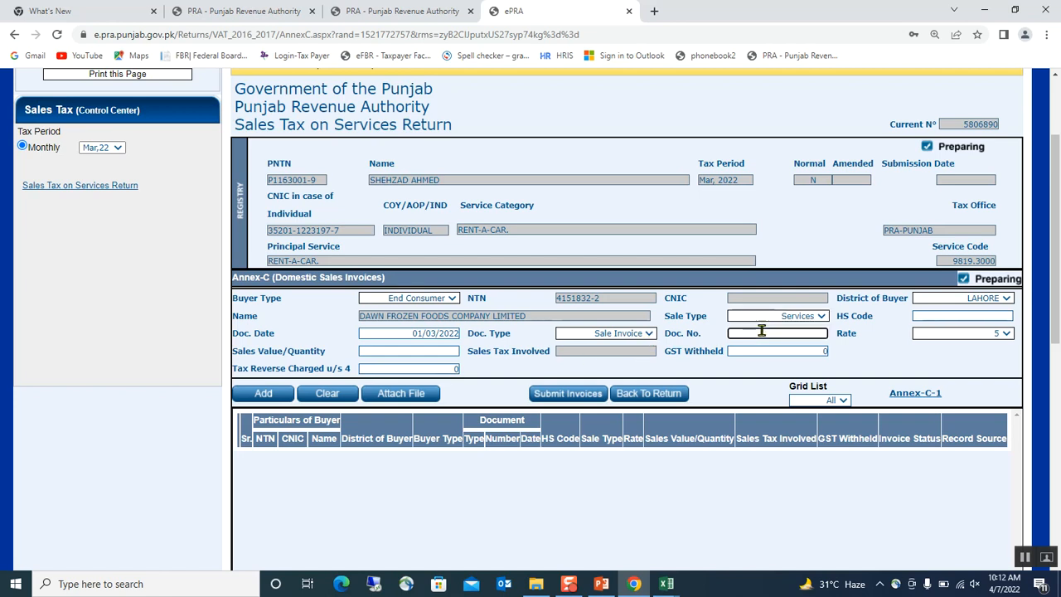
{"action": "type", "text": "22"}
{"action": "left_click", "coordinate": [909, 353]}
Enter sales value 100000 and GST withheld 5,000 for the invoice
{"action": "left_click", "coordinate": [448, 350]}
{"action": "type", "text": "1000000"}
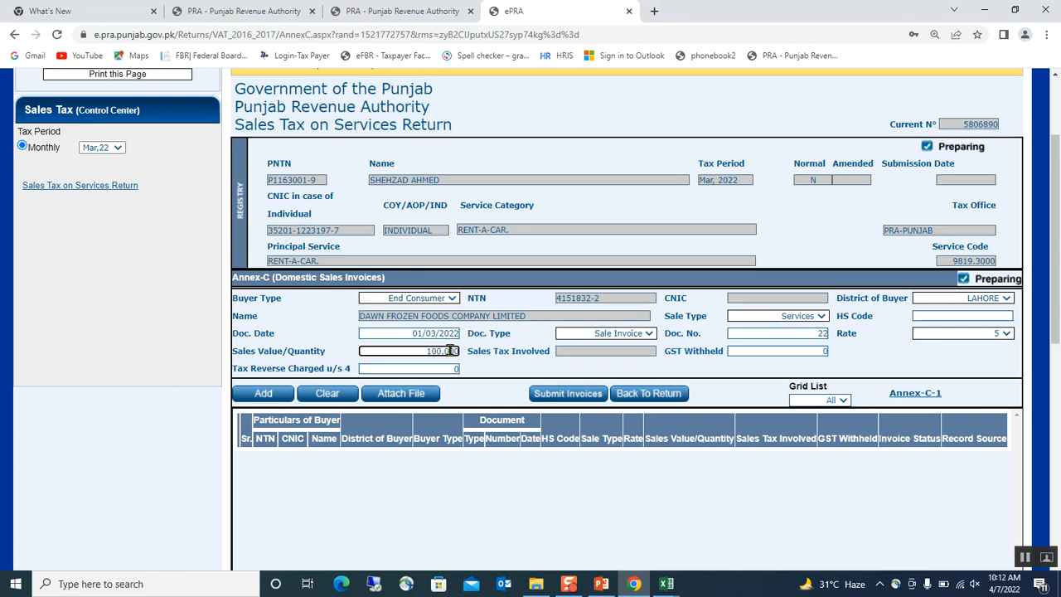
{"action": "left_click", "coordinate": [537, 348]}
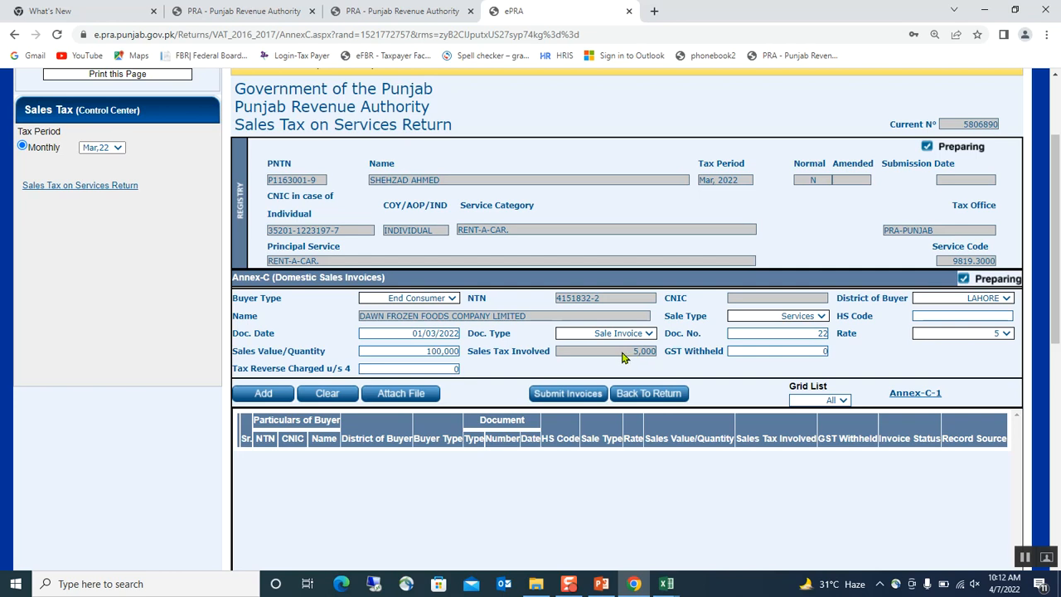
{"action": "left_click", "coordinate": [777, 351]}
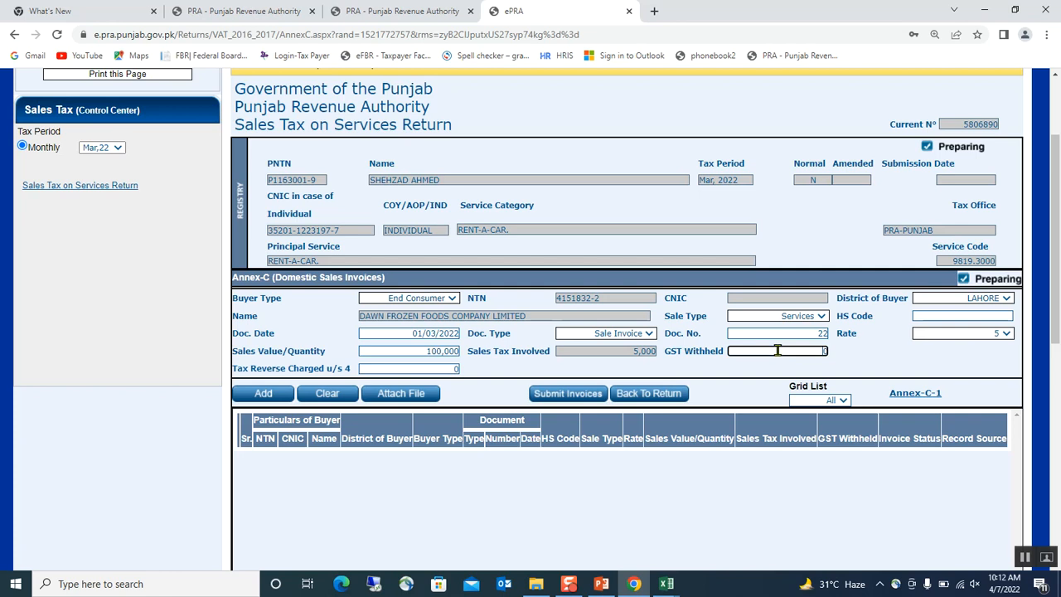
{"action": "key", "text": "BackSpace"}
{"action": "type", "text": "5,000"}
{"action": "left_click", "coordinate": [881, 355]}
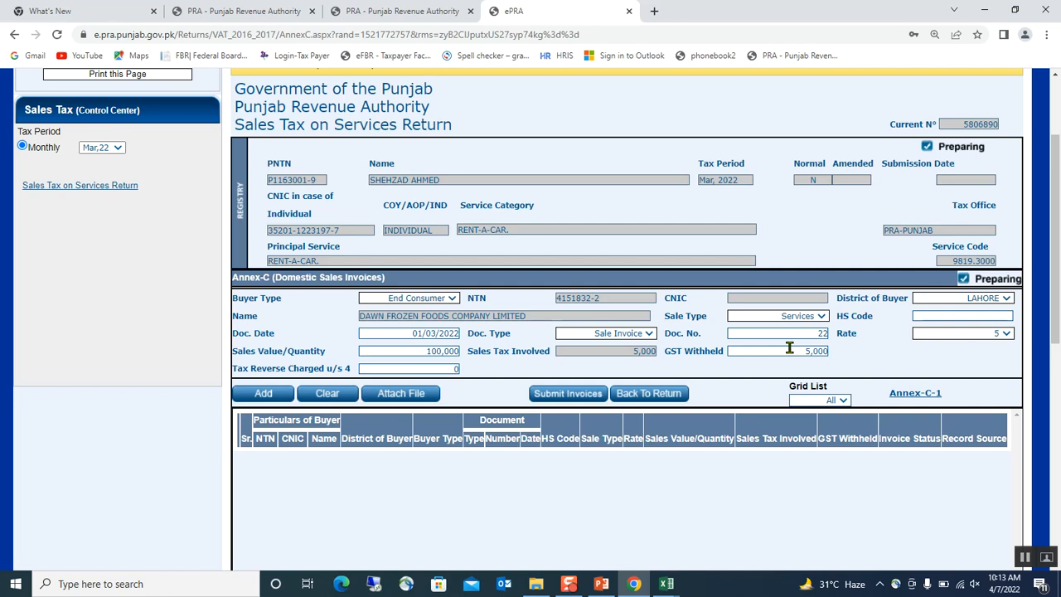
Add invoice 22 to the Annex-C list and go to the Attach File upload page
{"action": "left_click", "coordinate": [265, 394]}
{"action": "scroll", "coordinate": [591, 393], "scroll_direction": "down", "scroll_amount": 1}
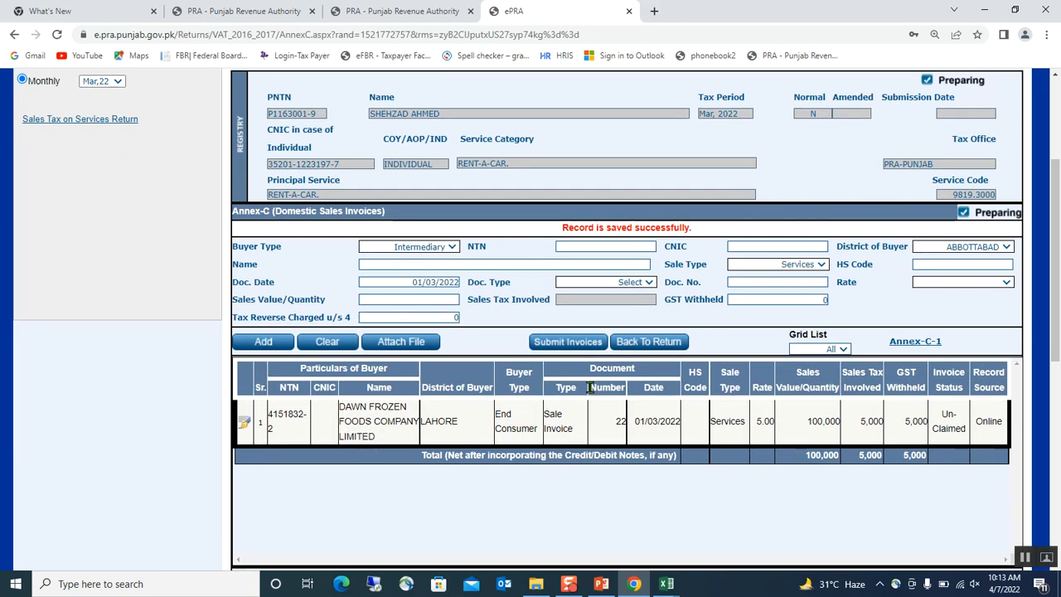
{"action": "left_click", "coordinate": [399, 344]}
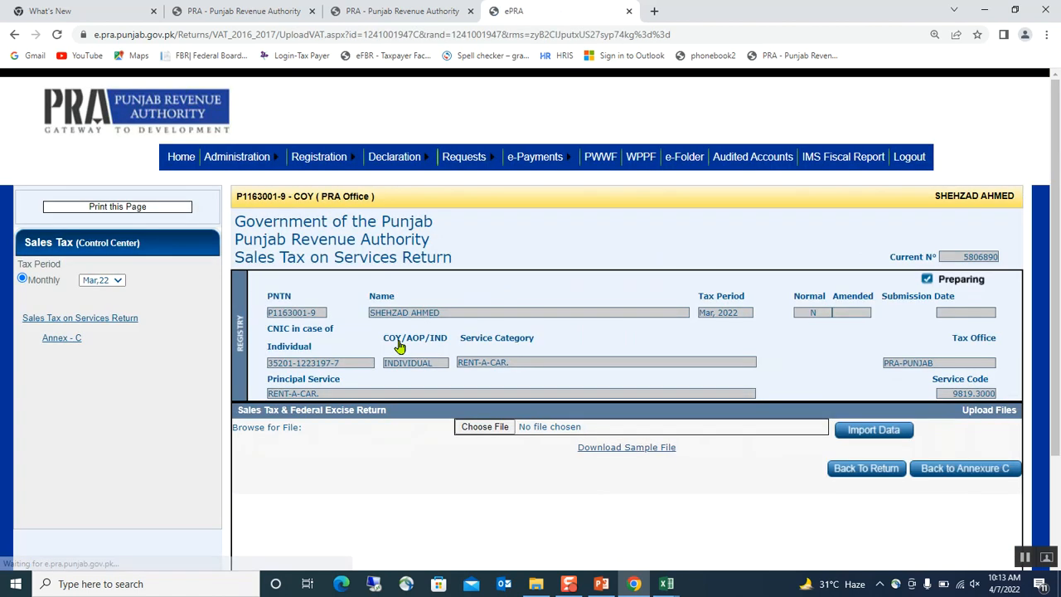
Download the Annex-C sample template and open PRA_AnnexC_Templ....xls in Excel
{"action": "left_click", "coordinate": [627, 448]}
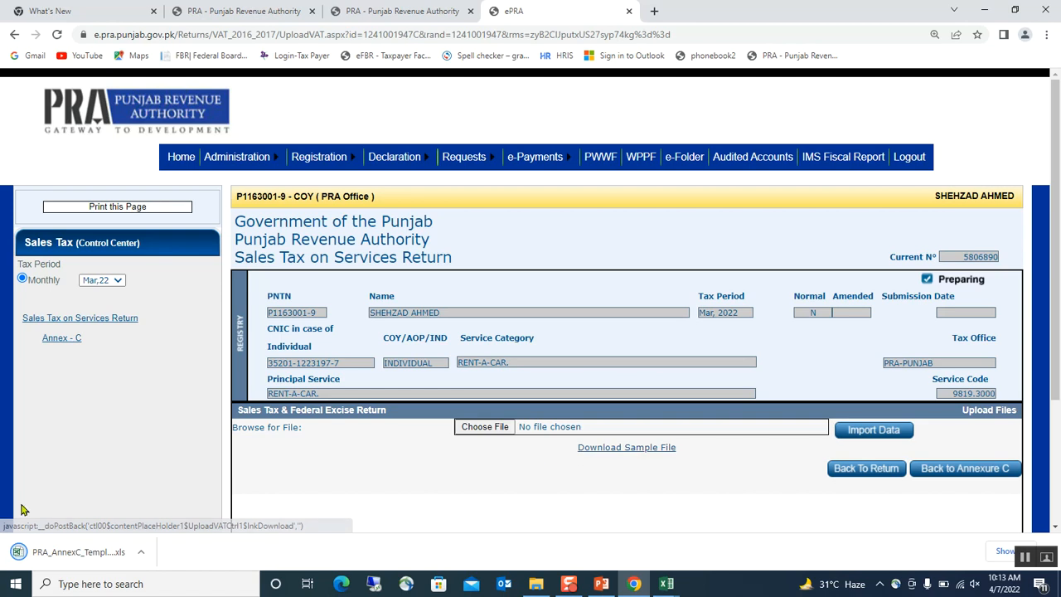
{"action": "left_click", "coordinate": [66, 552]}
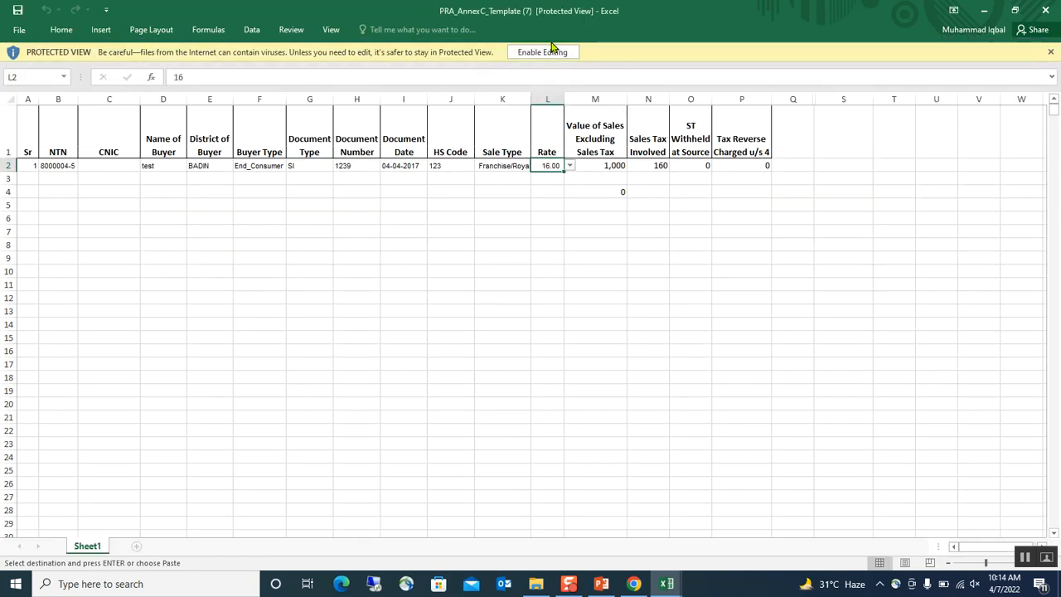
Enable editing, review the eight invoices in PRA_AnnexC_Template(3), then return to Chrome
{"action": "left_click", "coordinate": [542, 51]}
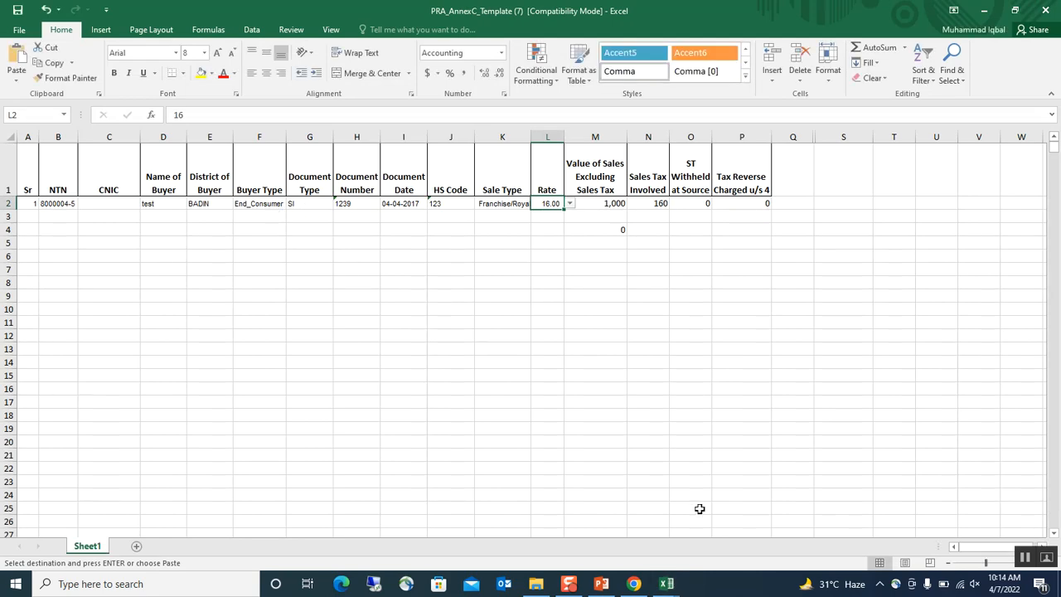
{"action": "left_click", "coordinate": [667, 584]}
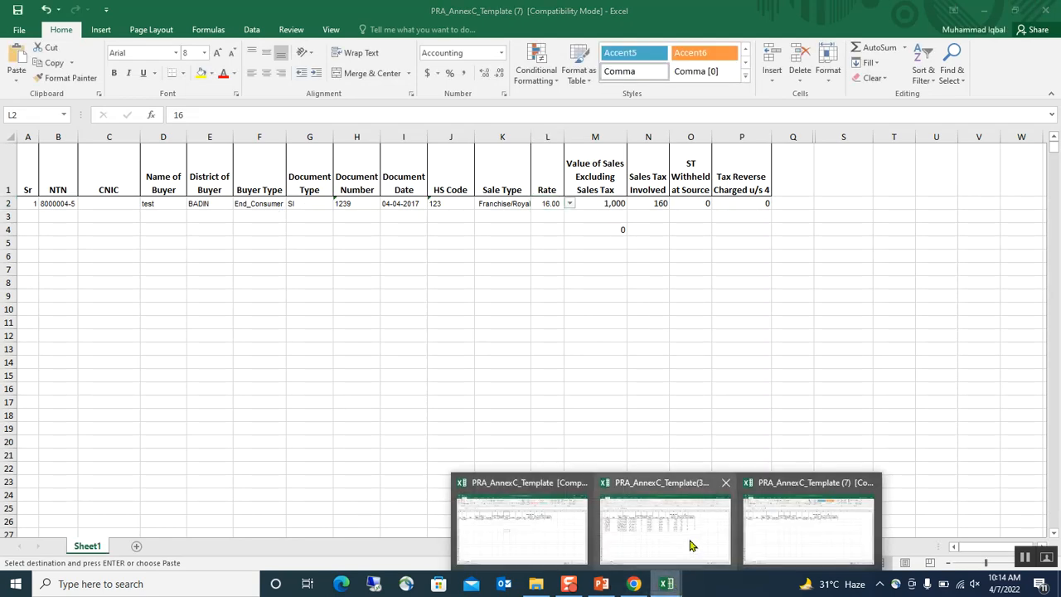
{"action": "left_click", "coordinate": [655, 540]}
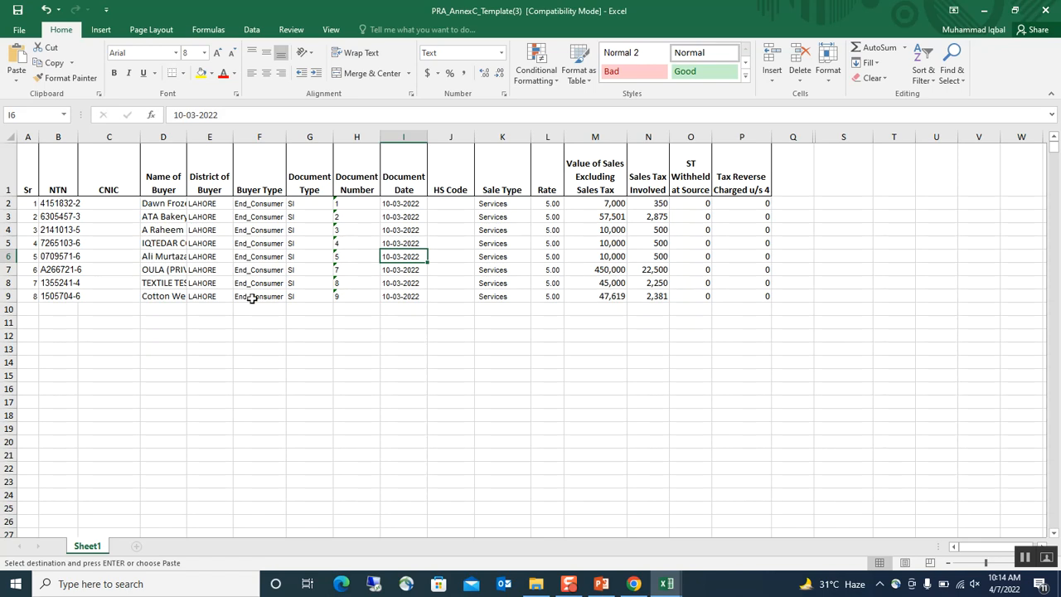
{"action": "left_click", "coordinate": [634, 584]}
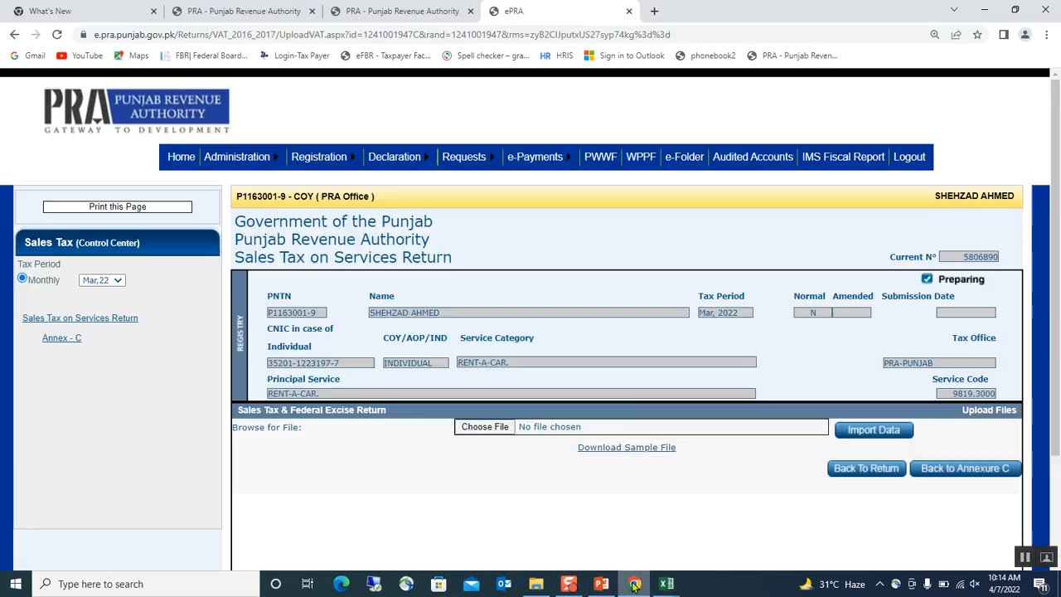
Import the 8 invoices from PRA_AnnexC_Template(3).xls into Annex-C
{"action": "left_click", "coordinate": [489, 427]}
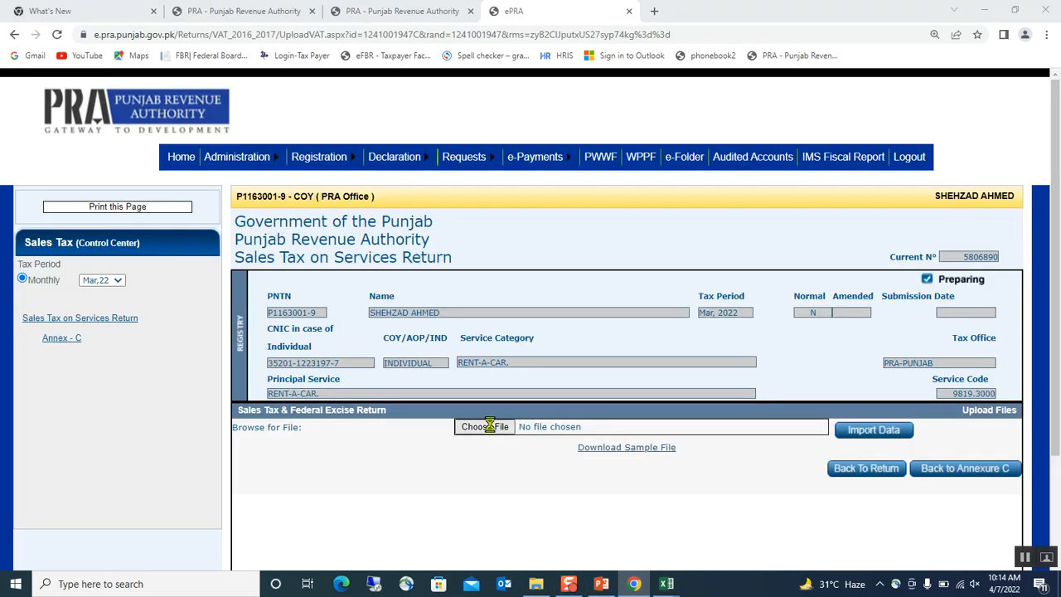
{"action": "left_click", "coordinate": [241, 126]}
{"action": "double_click", "coordinate": [241, 124]}
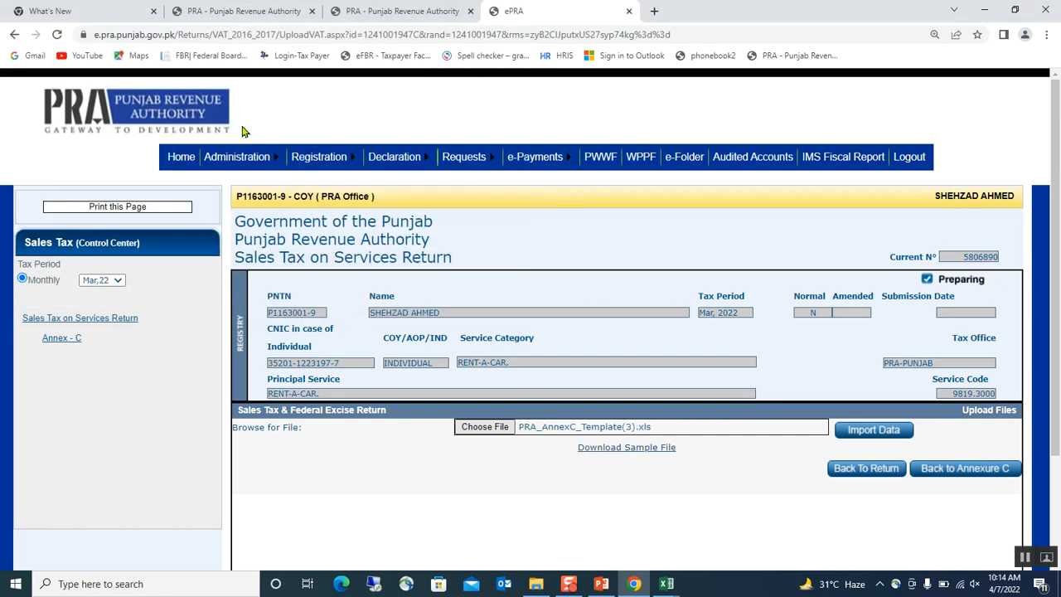
{"action": "left_click", "coordinate": [862, 431]}
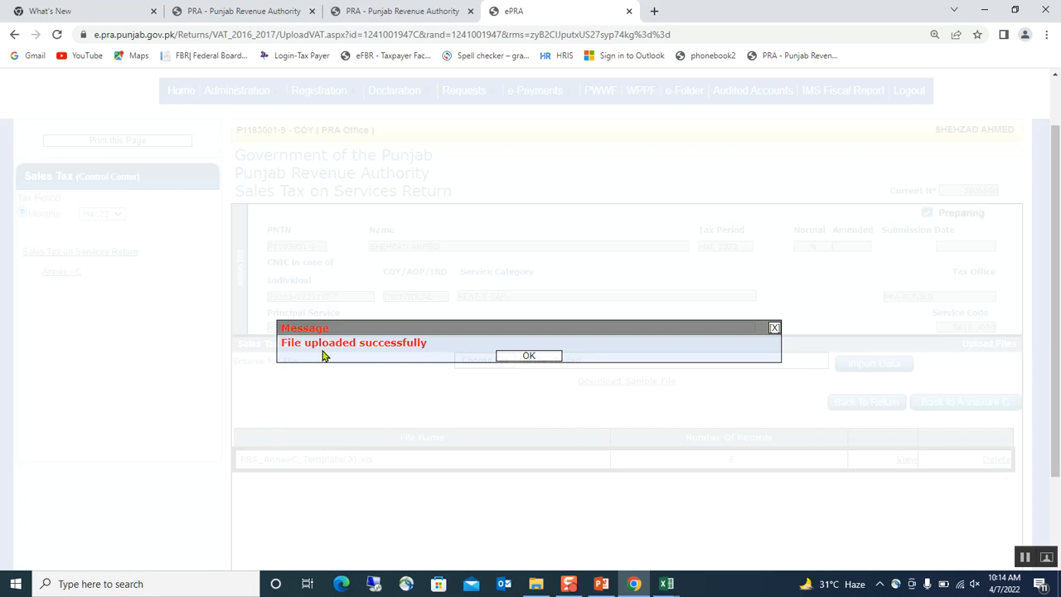
{"action": "left_click", "coordinate": [535, 356]}
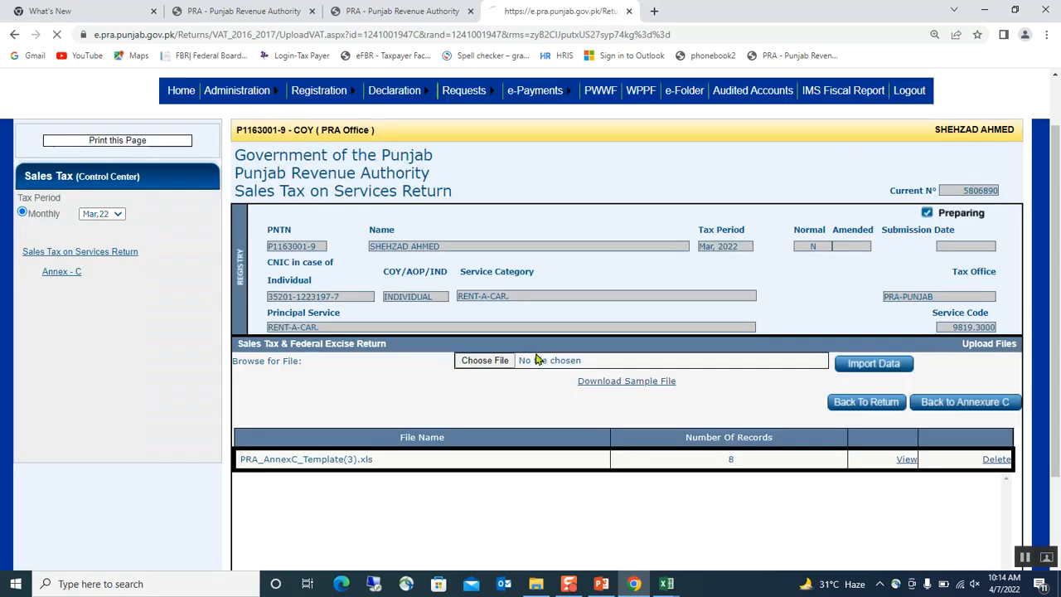
Return to the Annexure C page and open the Annex-C-1 summary page
{"action": "scroll", "coordinate": [758, 387], "scroll_direction": "down", "scroll_amount": 1}
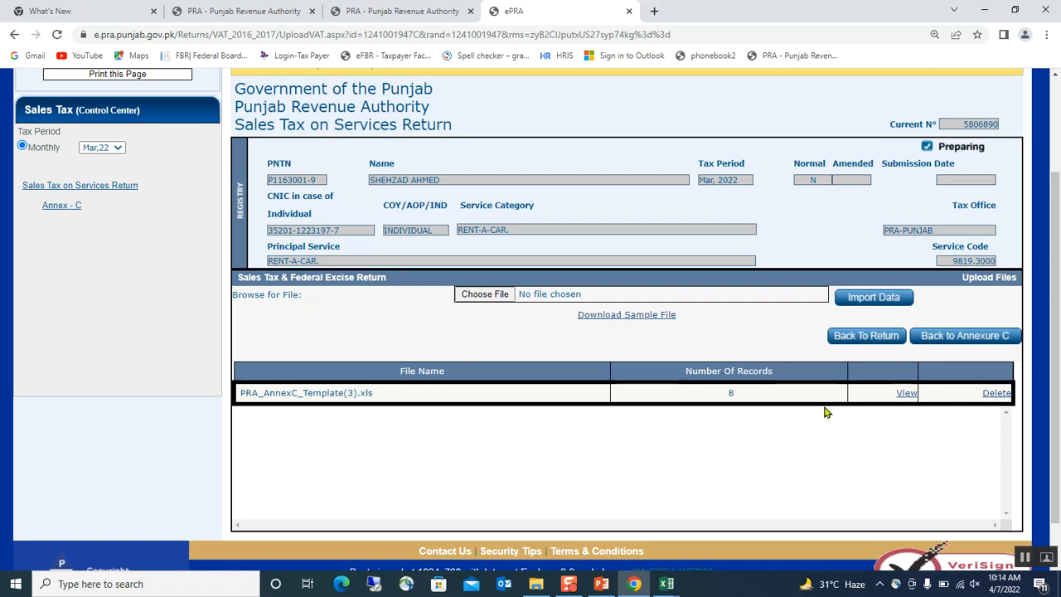
{"action": "left_click", "coordinate": [941, 335]}
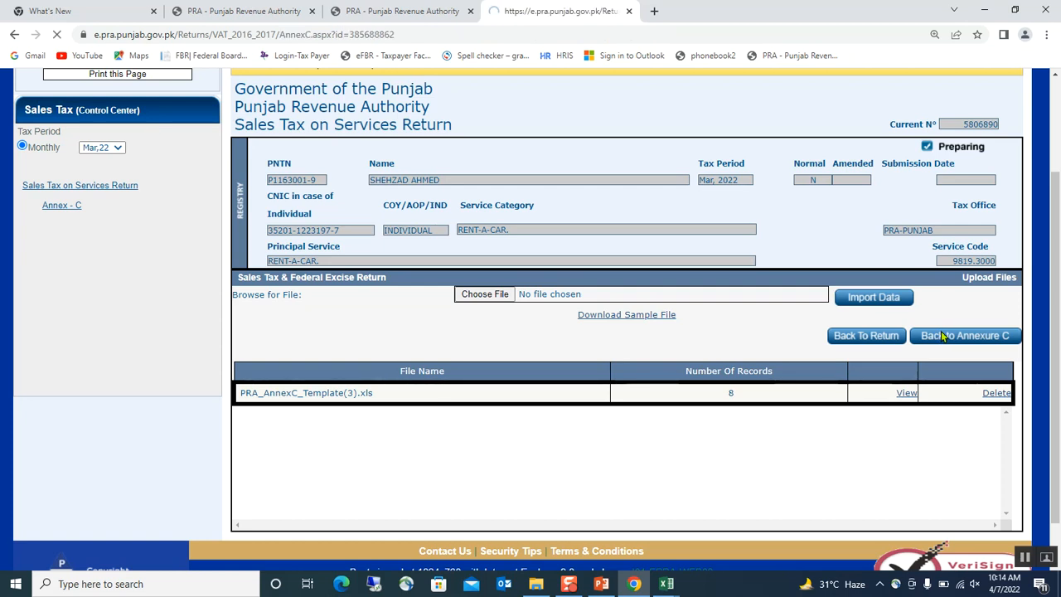
{"action": "scroll", "coordinate": [669, 358], "scroll_direction": "down", "scroll_amount": 2}
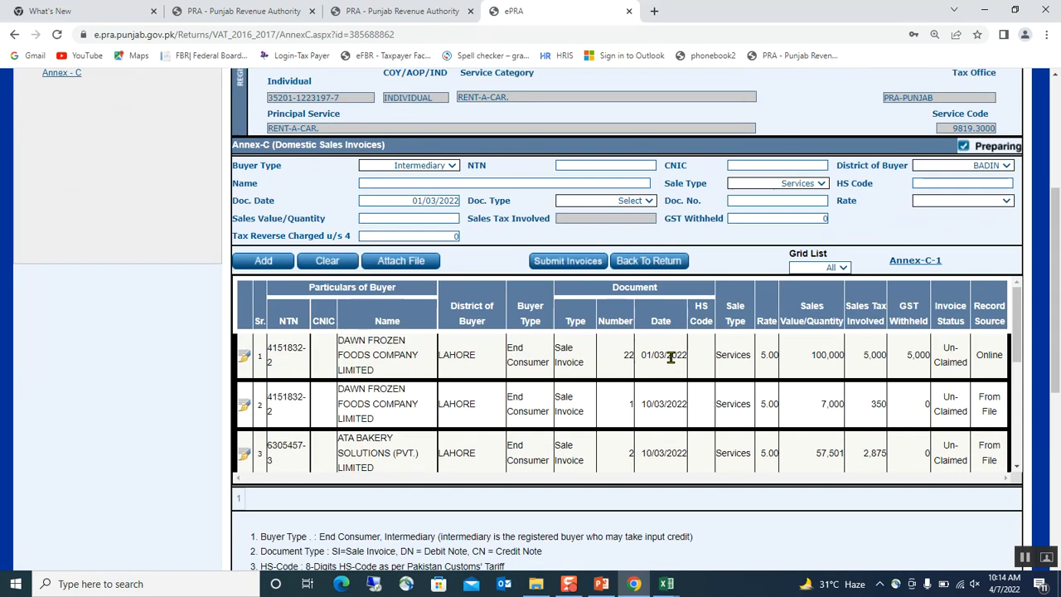
{"action": "scroll", "coordinate": [587, 399], "scroll_direction": "down", "scroll_amount": 4}
{"action": "scroll", "coordinate": [586, 396], "scroll_direction": "up", "scroll_amount": 5}
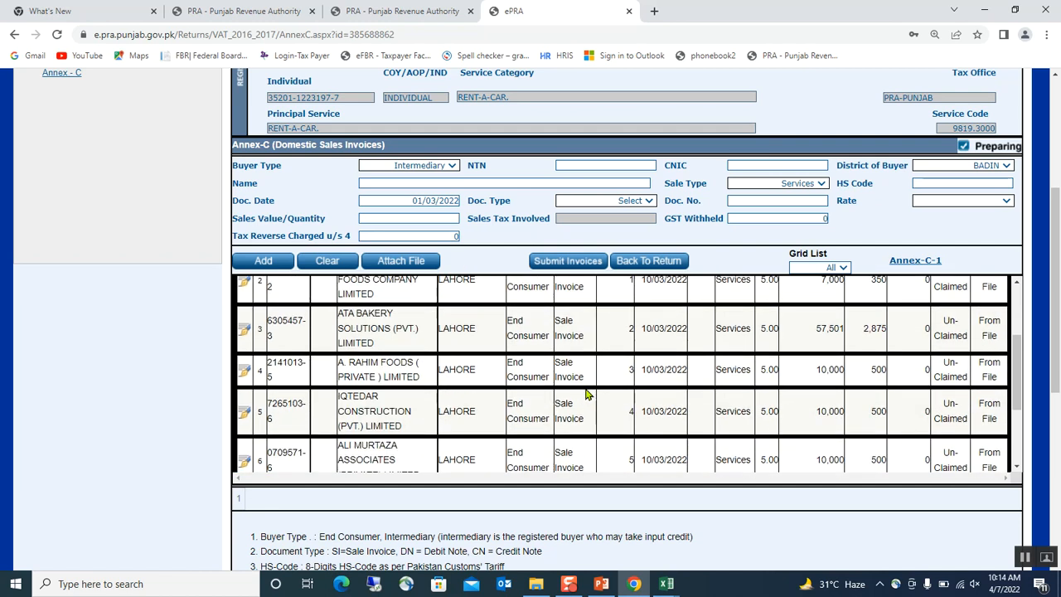
{"action": "scroll", "coordinate": [532, 338], "scroll_direction": "up", "scroll_amount": 1}
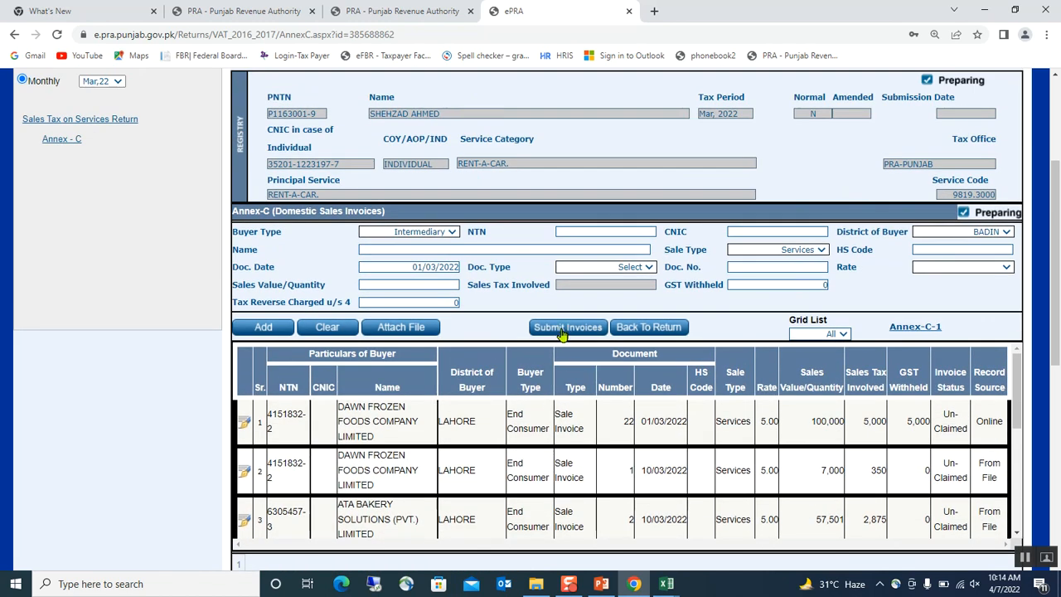
{"action": "left_click", "coordinate": [915, 328]}
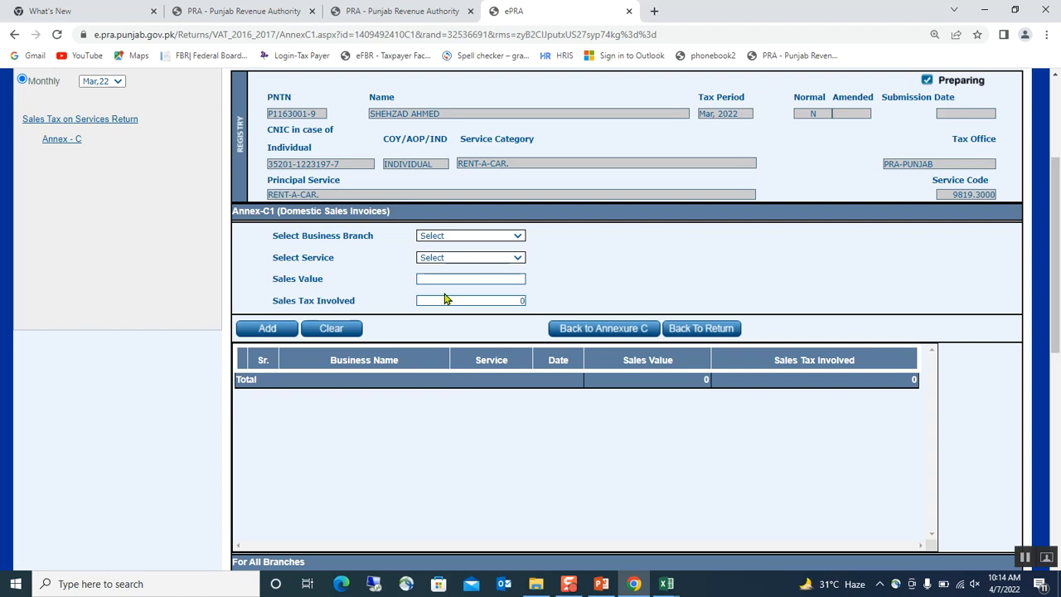
Choose the business branch and Rent-a-car. as the Annex-C1 service, then bring Excel's workbook back
{"action": "left_click", "coordinate": [513, 237]}
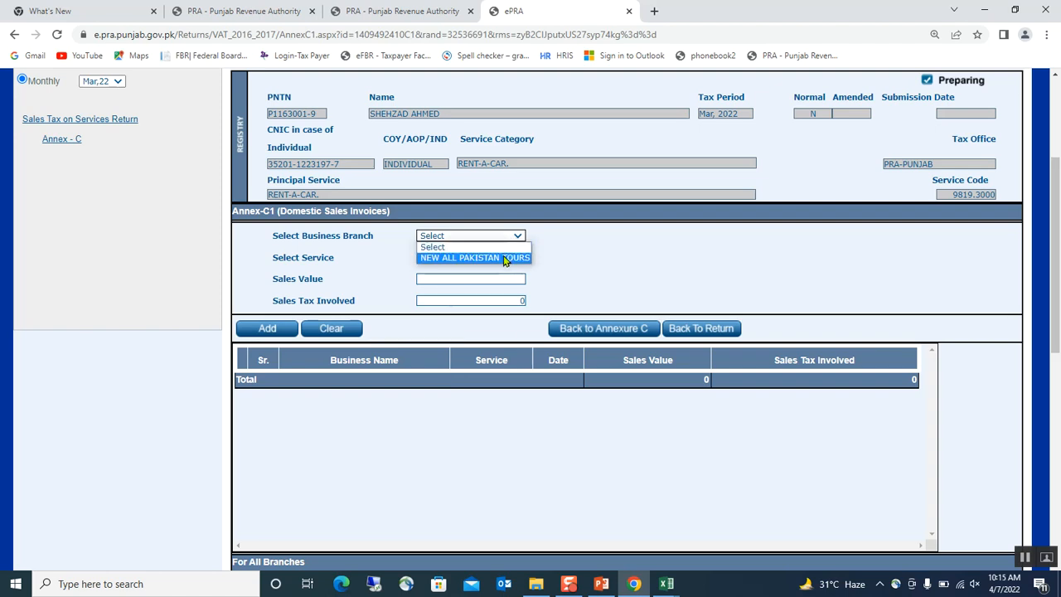
{"action": "left_click", "coordinate": [503, 257]}
{"action": "left_click", "coordinate": [517, 259]}
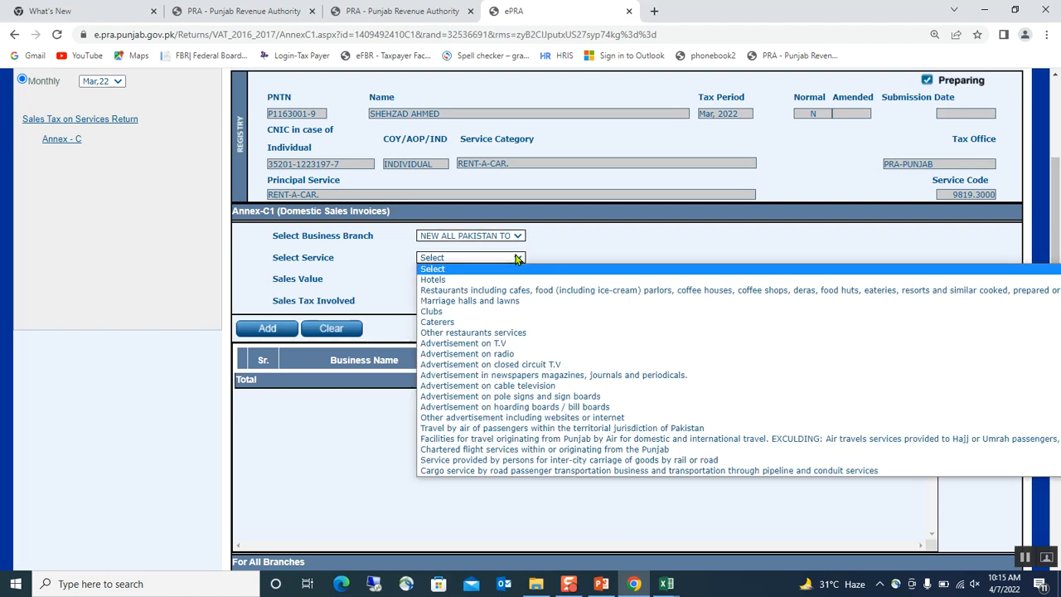
{"action": "key", "text": "Down"}
{"action": "key", "text": "Down"}
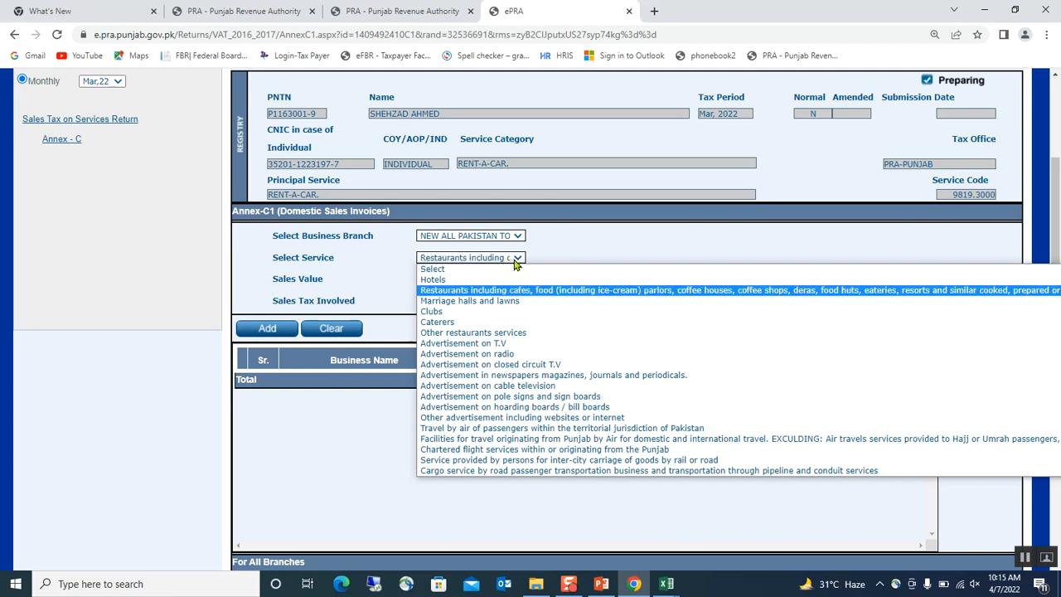
{"action": "left_click", "coordinate": [518, 258]}
{"action": "left_click", "coordinate": [519, 260]}
{"action": "key", "text": "r"}
{"action": "key", "text": "e"}
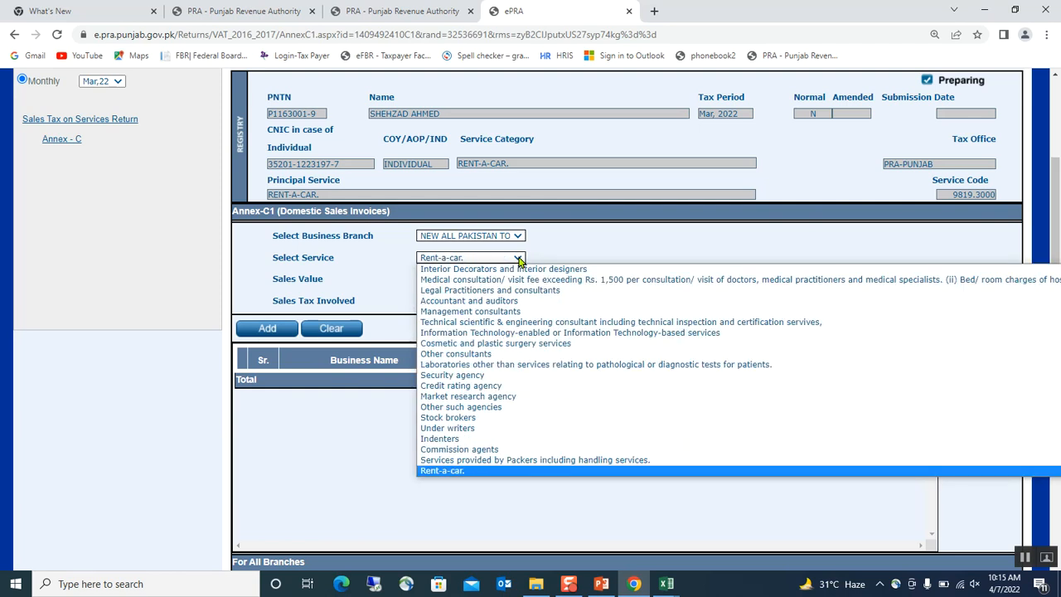
{"action": "left_click", "coordinate": [497, 258]}
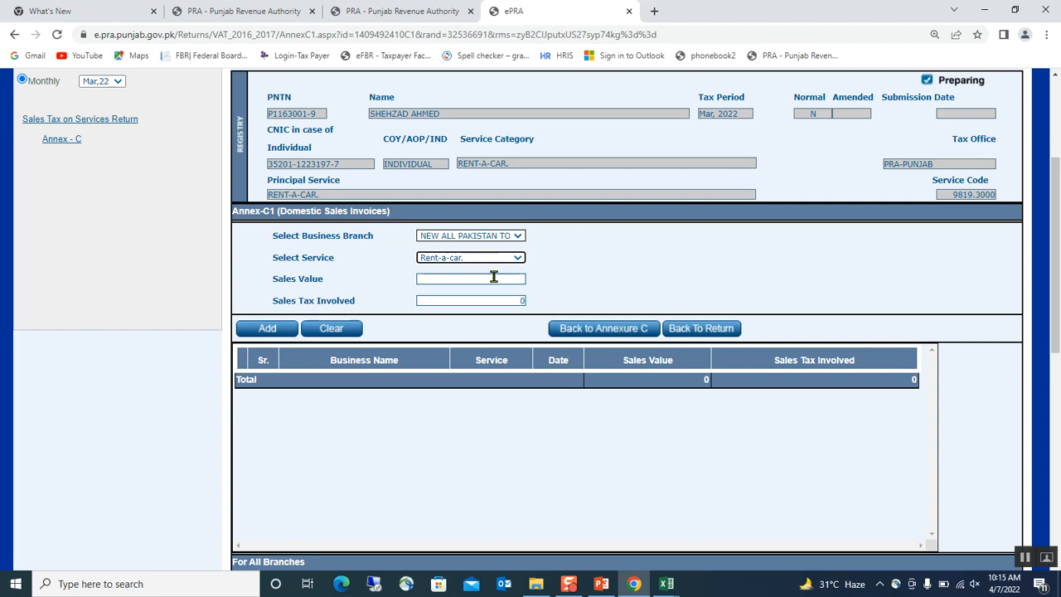
{"action": "left_click", "coordinate": [667, 583]}
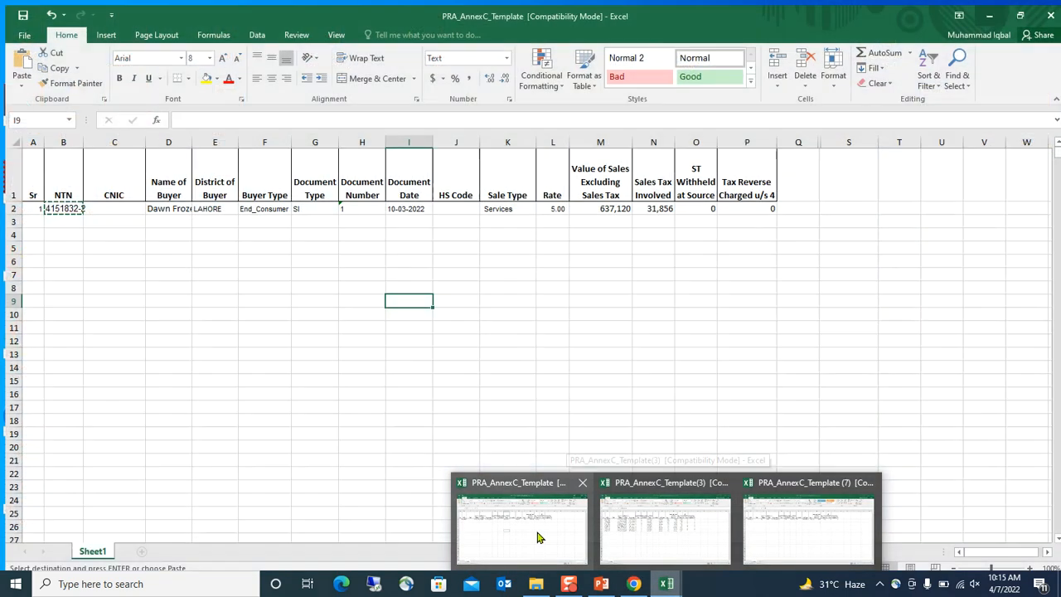
Copy the 637,120 total from cell M2 of PRA_AnnexC_Template into the Annex-C1 Sales Value field
{"action": "left_click", "coordinate": [539, 537]}
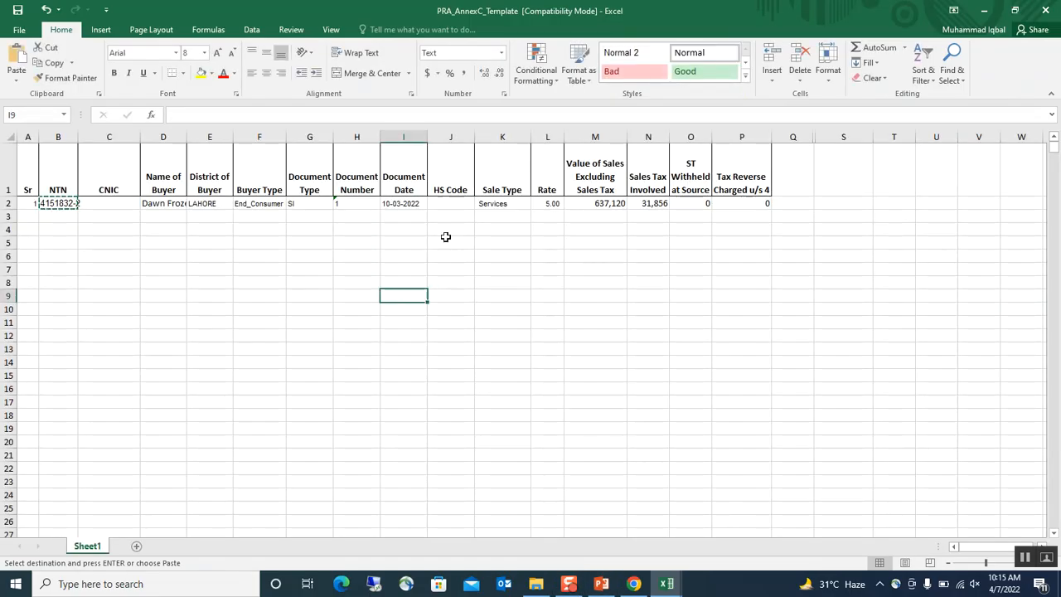
{"action": "left_click", "coordinate": [608, 208]}
{"action": "key", "text": "ctrl+c"}
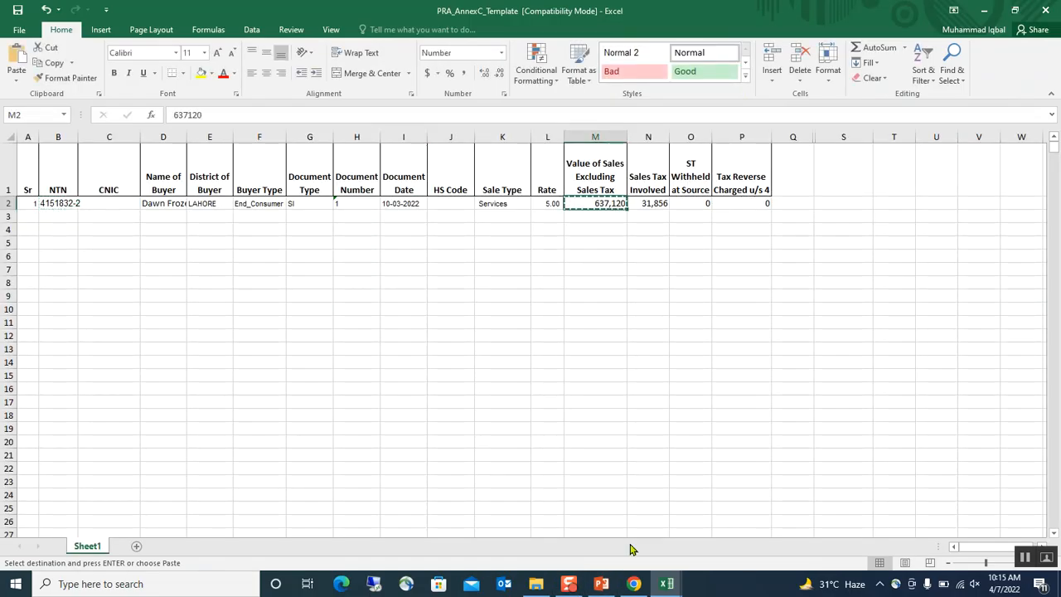
{"action": "left_click", "coordinate": [635, 584]}
{"action": "left_click", "coordinate": [462, 274]}
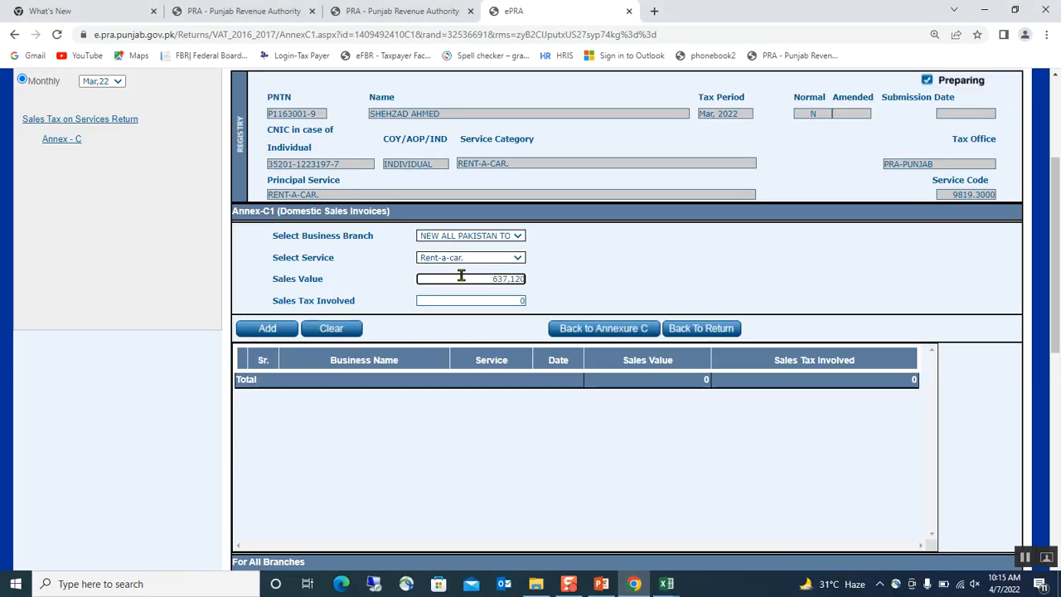
Paste the 31,856 sales tax from cell N2 into Sales Tax Involved, add the Annex-C1 record, and return to Annex-C
{"action": "key", "text": "Tab"}
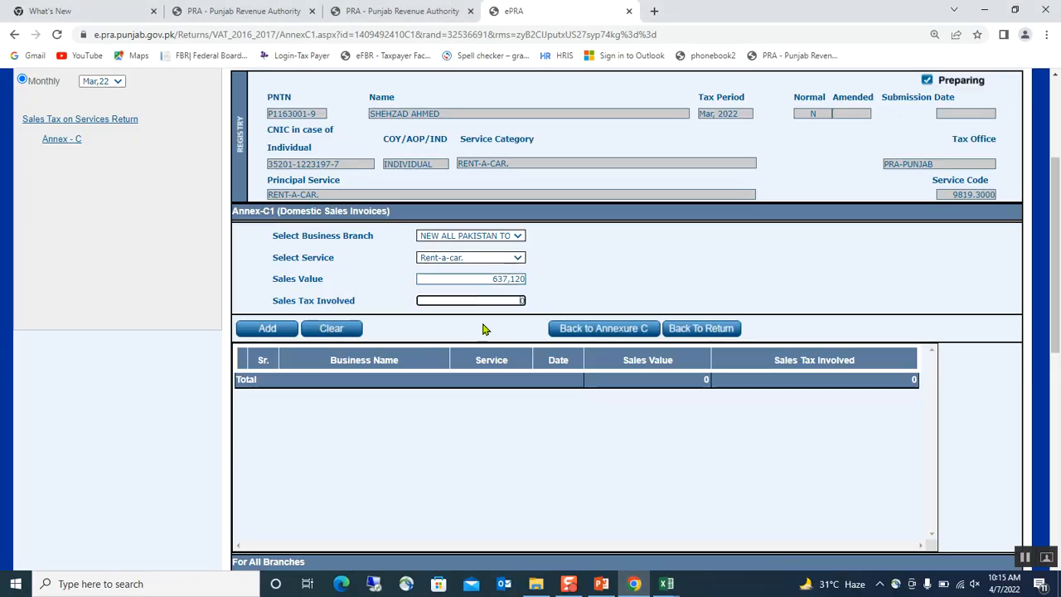
{"action": "left_click", "coordinate": [671, 585]}
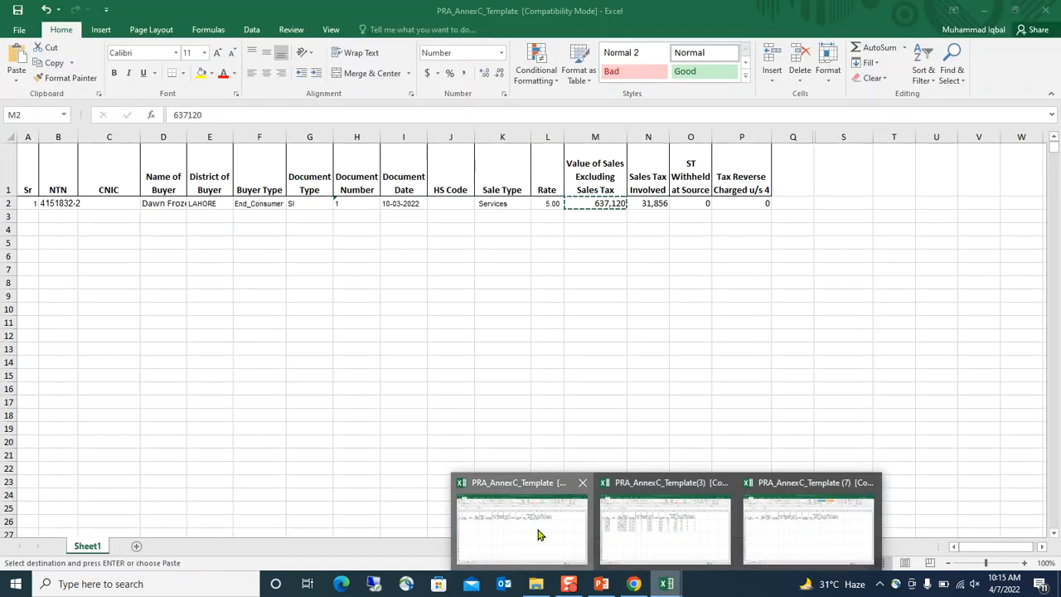
{"action": "left_click", "coordinate": [539, 531]}
{"action": "left_click", "coordinate": [655, 208]}
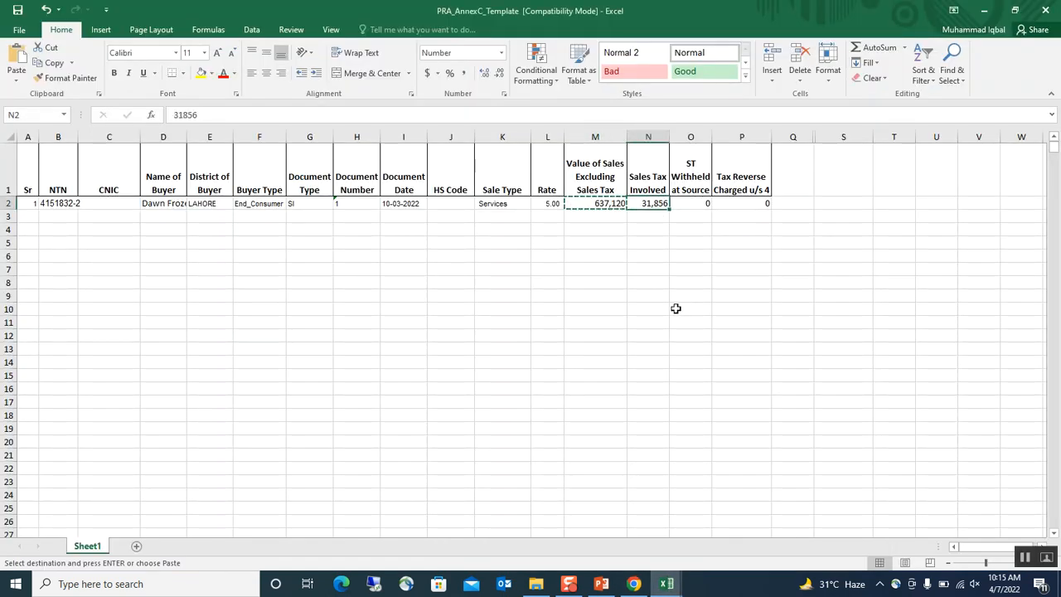
{"action": "key", "text": "ctrl+c"}
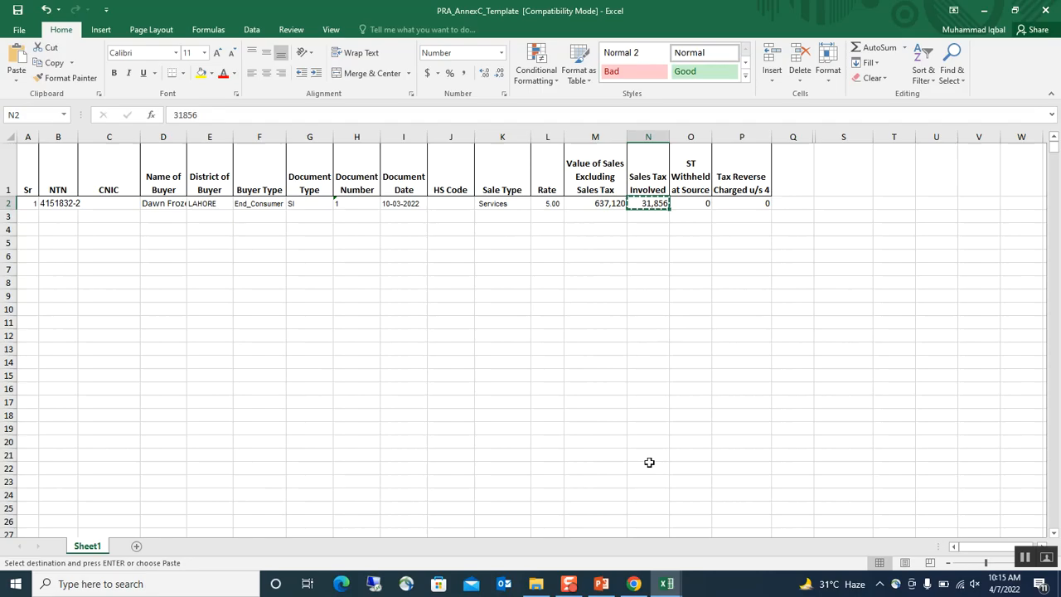
{"action": "left_click", "coordinate": [634, 584]}
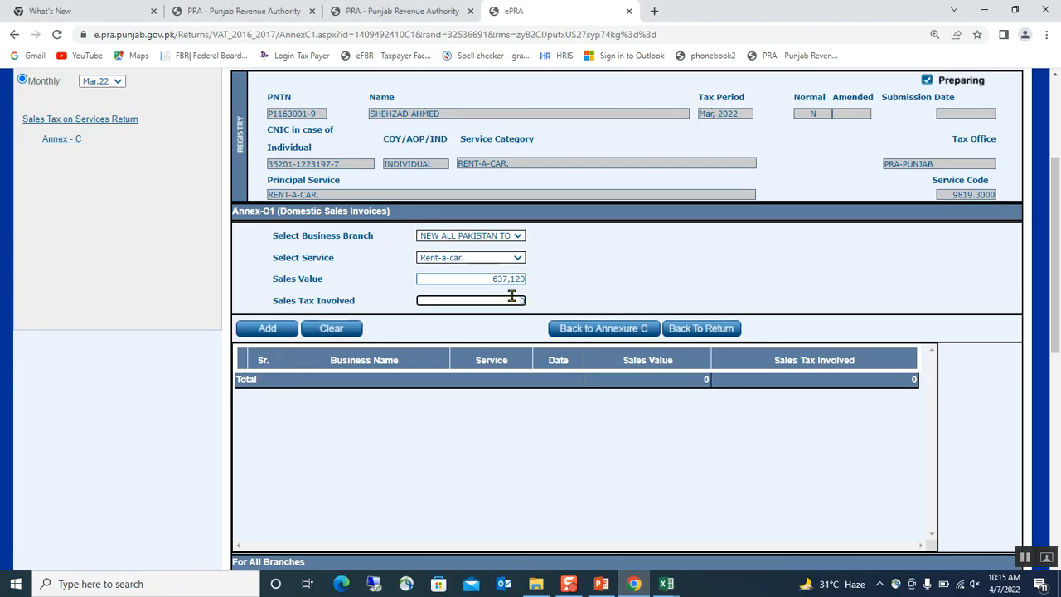
{"action": "key", "text": "BackSpace"}
{"action": "key", "text": "ctrl+v"}
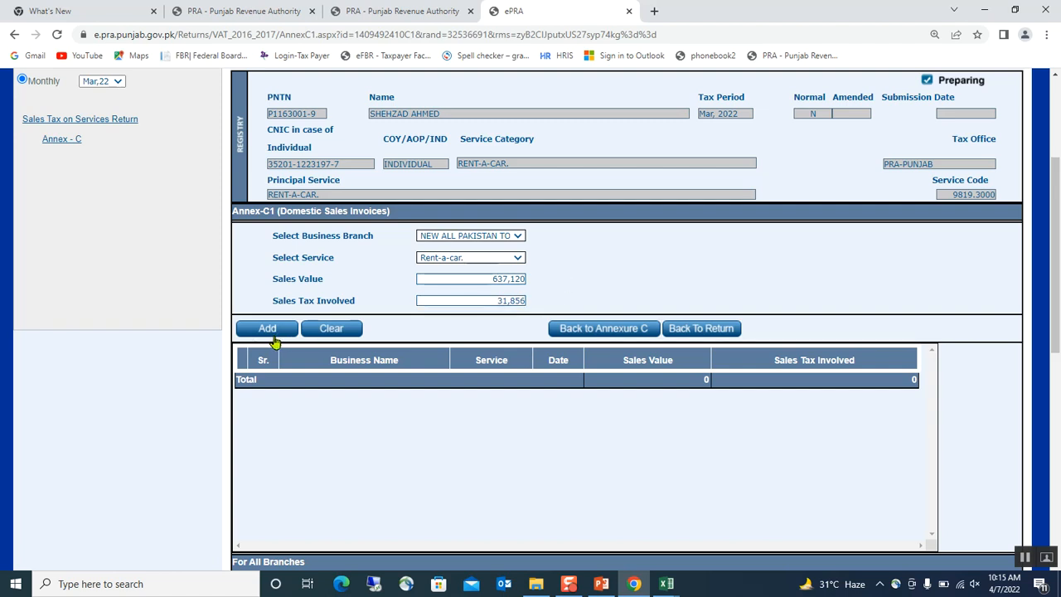
{"action": "left_click", "coordinate": [273, 329]}
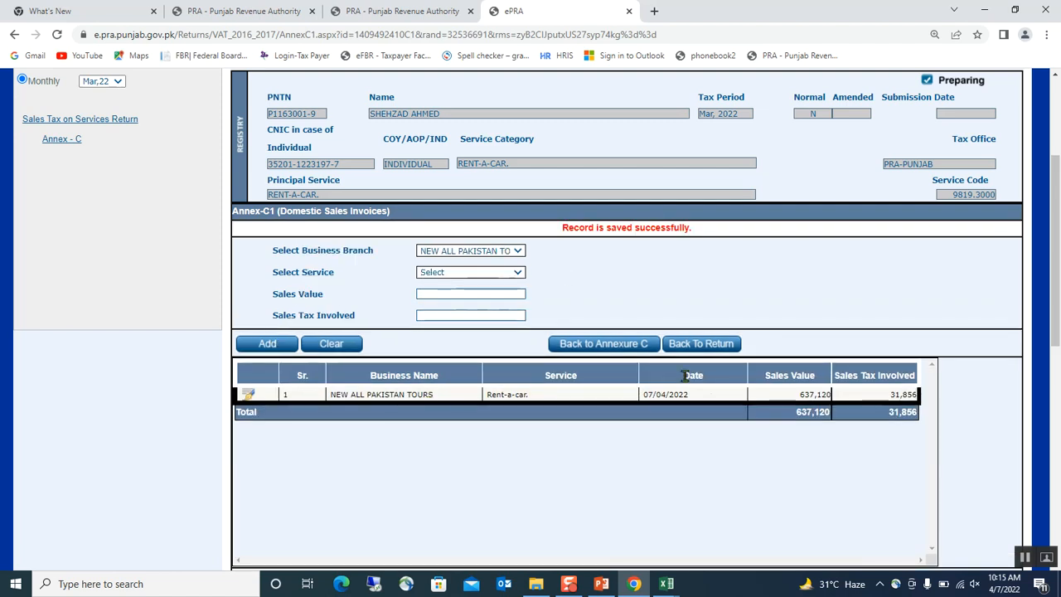
{"action": "left_click", "coordinate": [620, 349]}
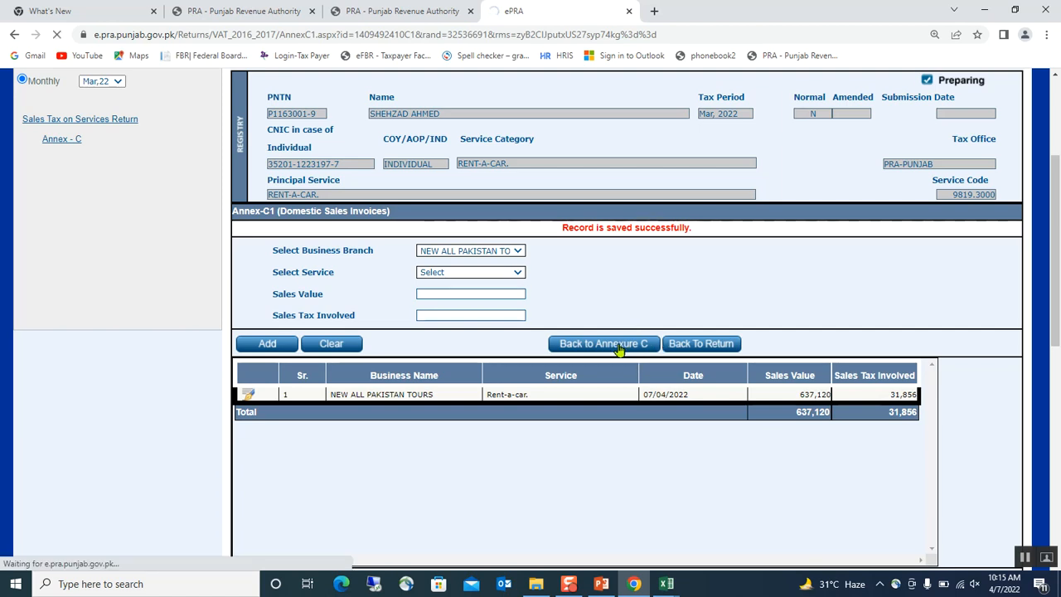
Try submitting the Annex-C invoices and dismiss the alert that Sales Tax Involved must match Annex-C1
{"action": "scroll", "coordinate": [618, 344], "scroll_direction": "down", "scroll_amount": 2}
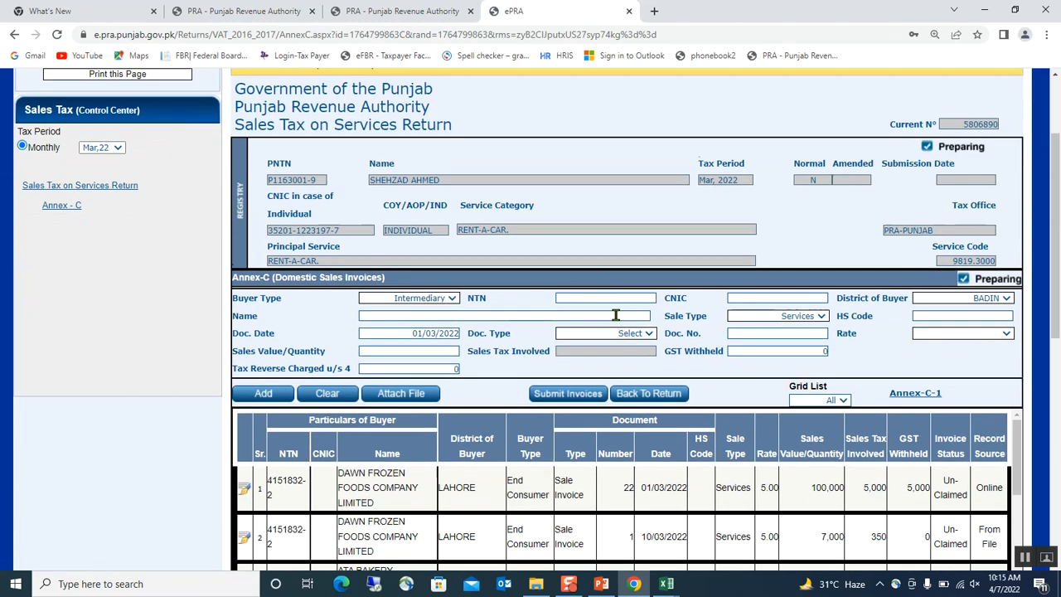
{"action": "scroll", "coordinate": [616, 315], "scroll_direction": "down", "scroll_amount": 2}
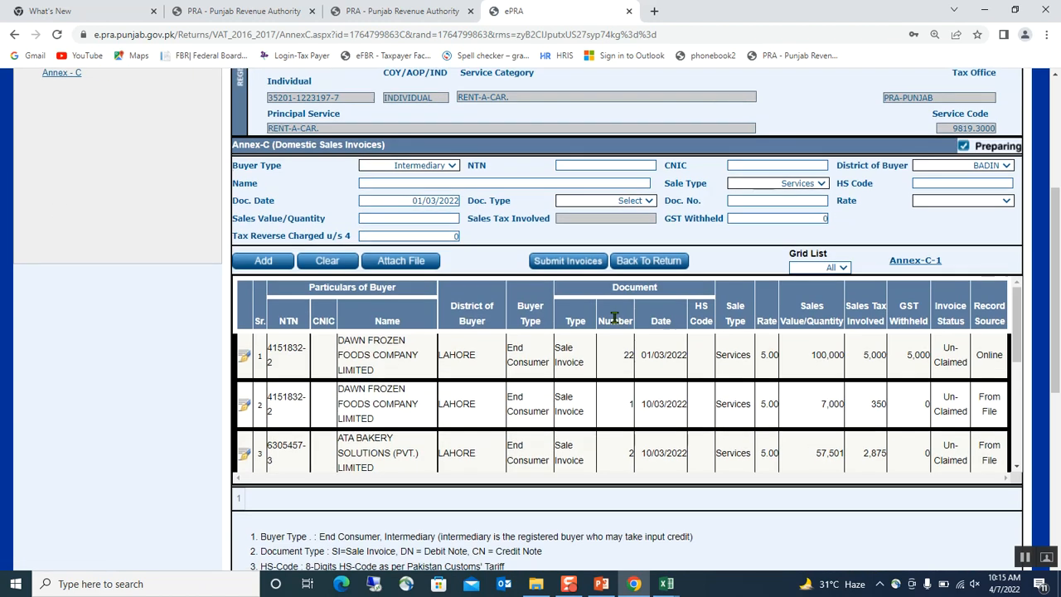
{"action": "left_click", "coordinate": [558, 263]}
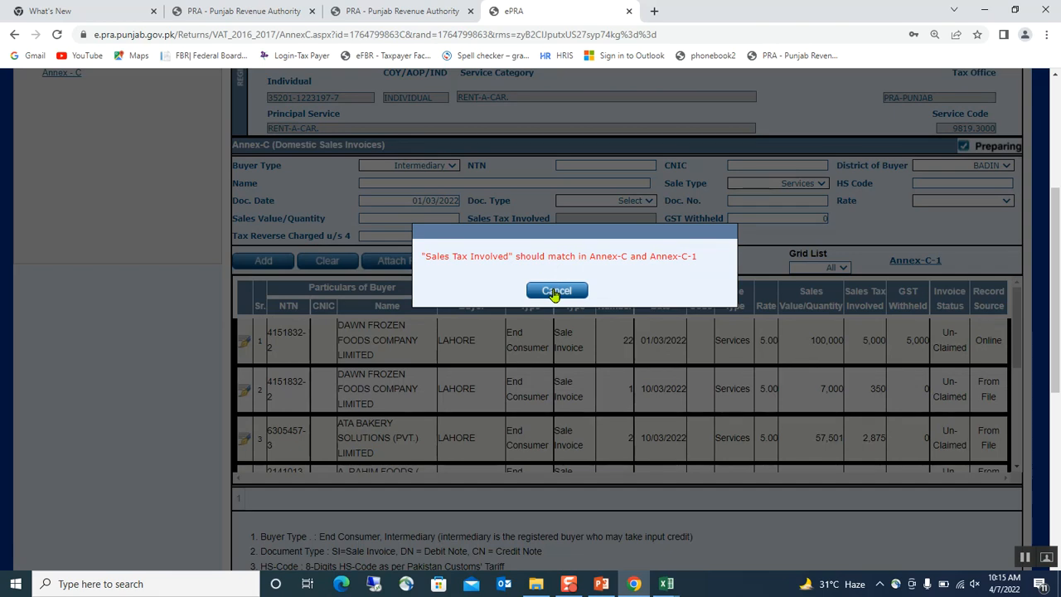
{"action": "left_click", "coordinate": [556, 291]}
{"action": "scroll", "coordinate": [630, 340], "scroll_direction": "down", "scroll_amount": 3}
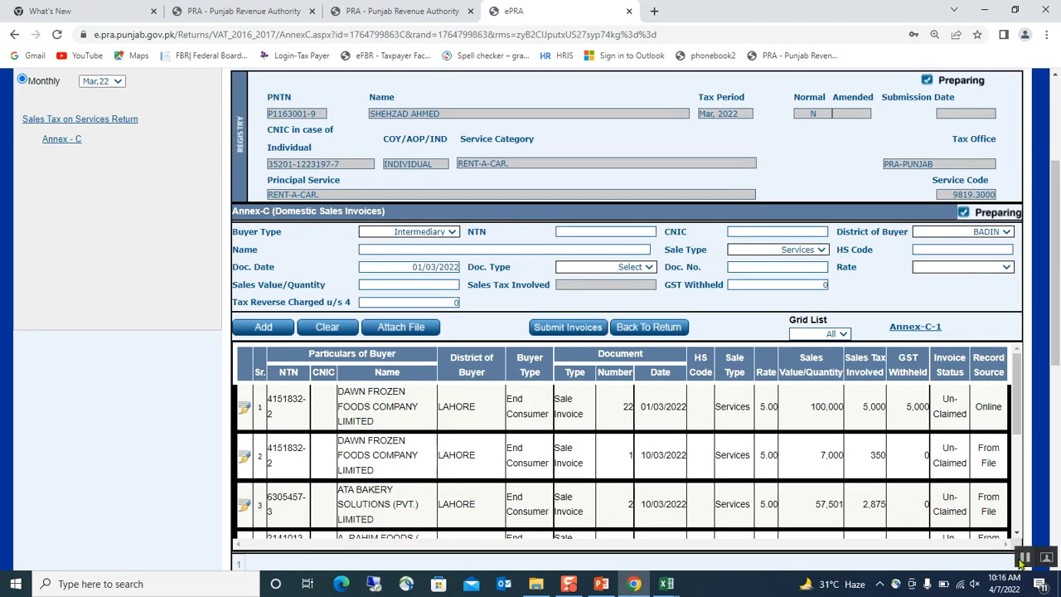
Resubmit the Annex-C invoices, verifying with the account PIN, and acknowledge the success message
{"action": "left_click", "coordinate": [569, 329]}
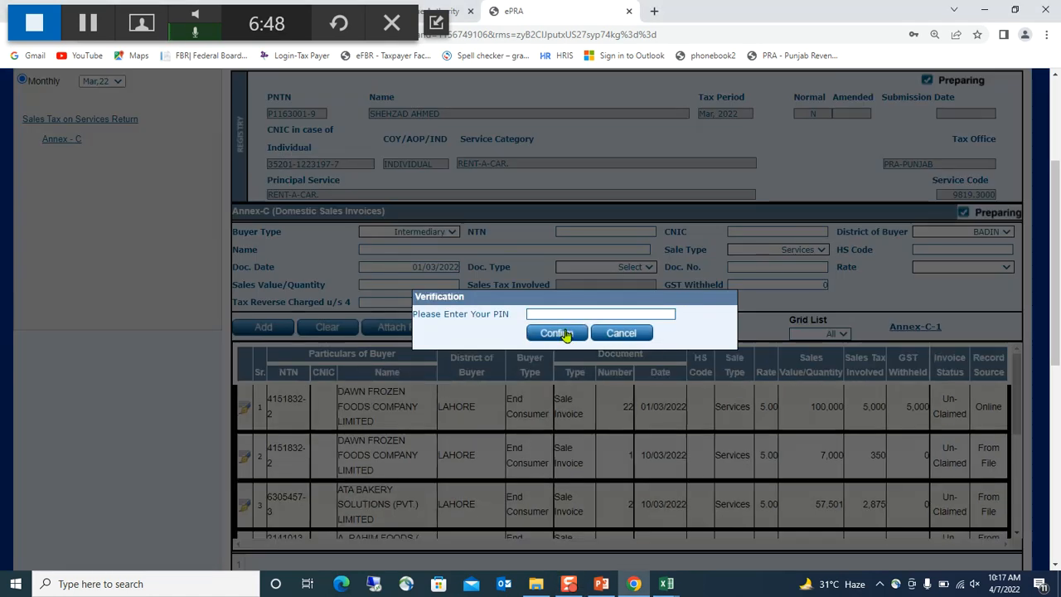
{"action": "left_click", "coordinate": [549, 313]}
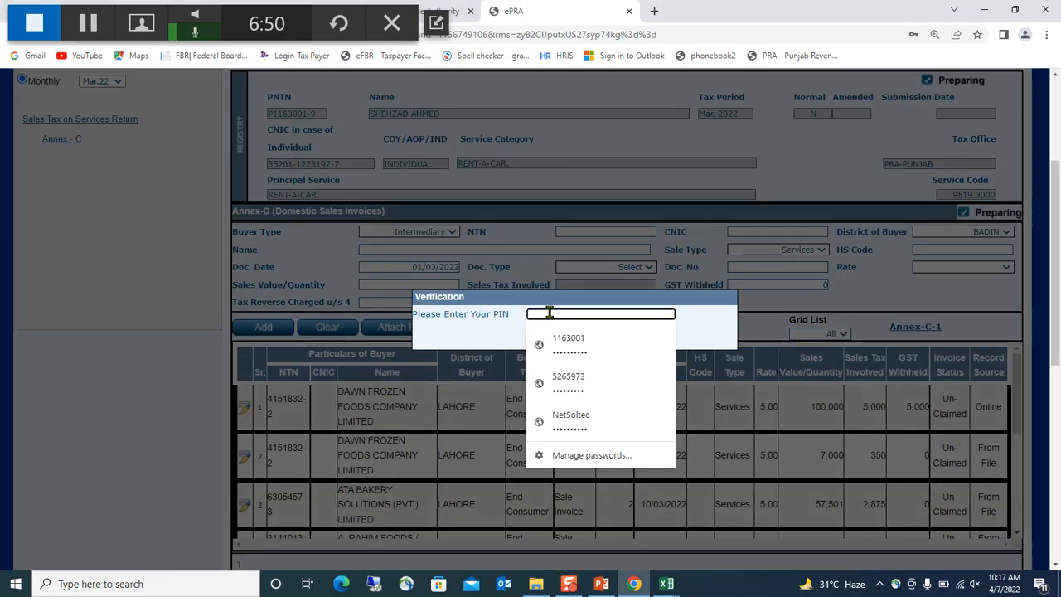
{"action": "type", "text": "1"}
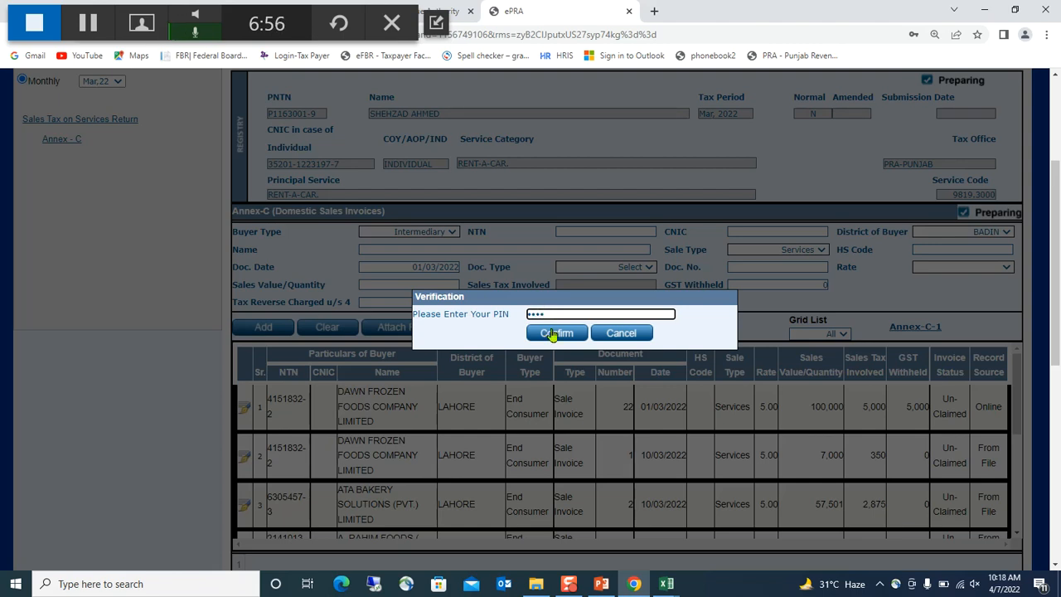
{"action": "left_click", "coordinate": [552, 332]}
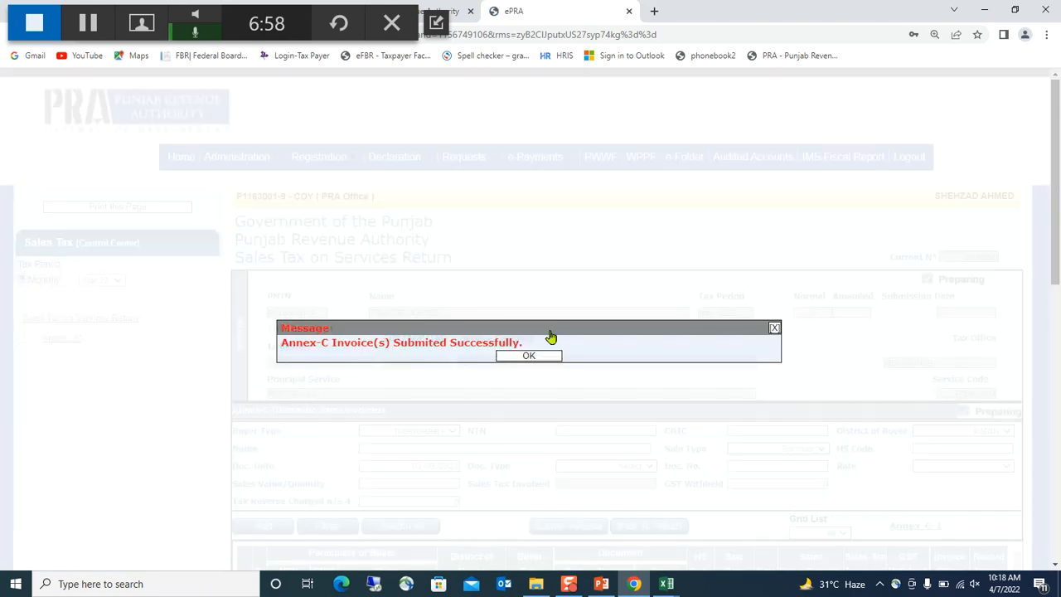
{"action": "left_click", "coordinate": [529, 357]}
{"action": "scroll", "coordinate": [533, 362], "scroll_direction": "down", "scroll_amount": 3}
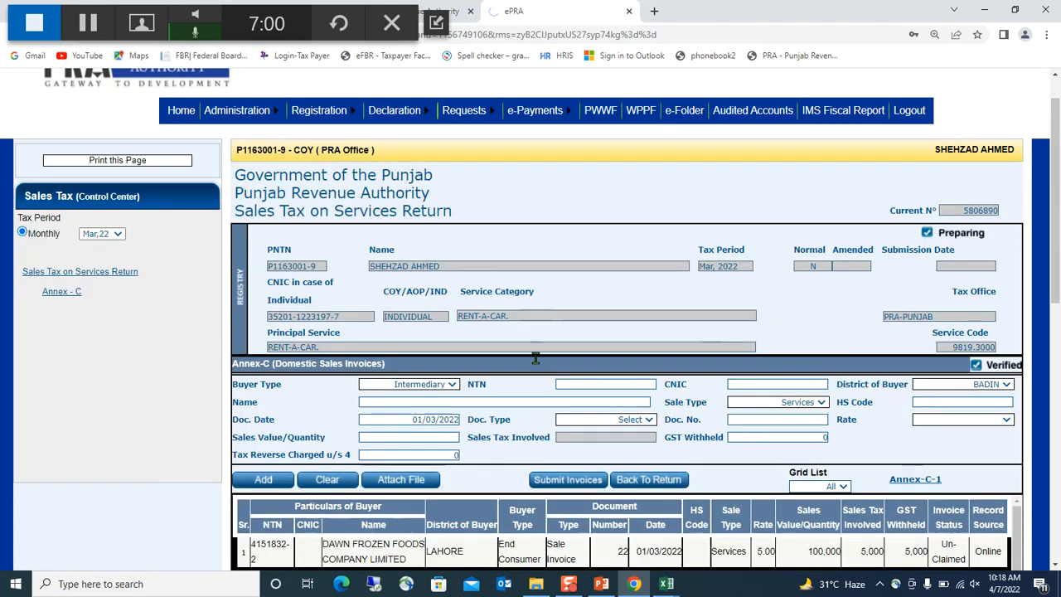
Confirm submission of the Annex-C annexure so it shows Submitted, then return to the sales tax return
{"action": "scroll", "coordinate": [573, 345], "scroll_direction": "down", "scroll_amount": 2}
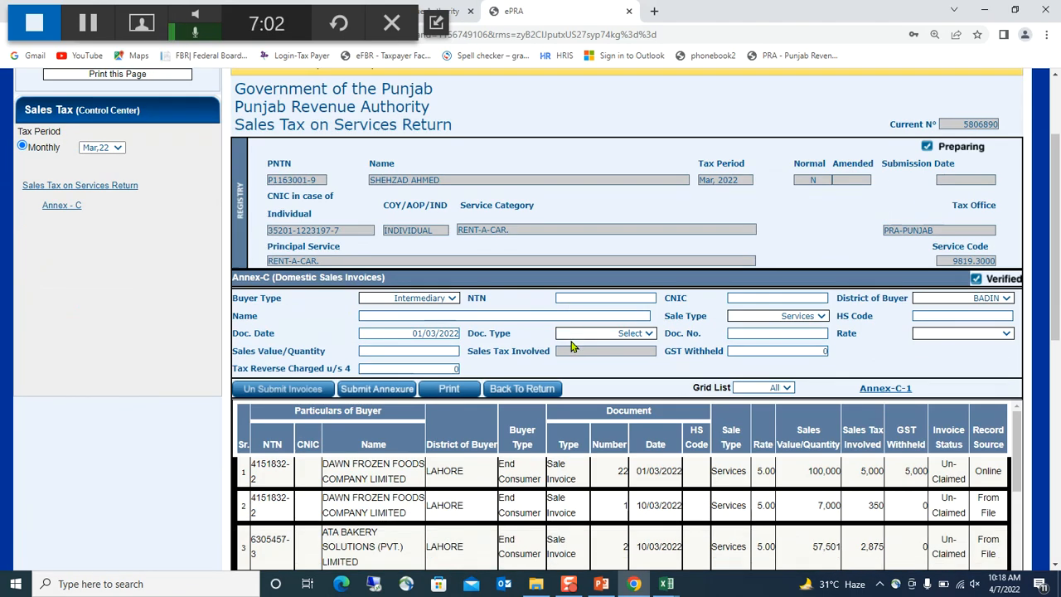
{"action": "left_click", "coordinate": [341, 390]}
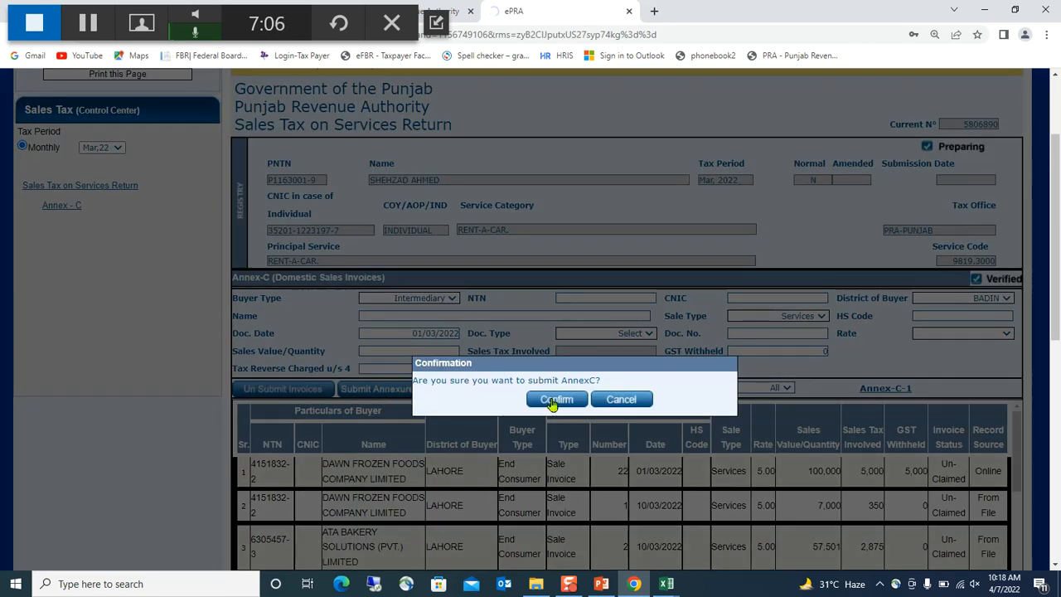
{"action": "scroll", "coordinate": [554, 396], "scroll_direction": "down", "scroll_amount": 3}
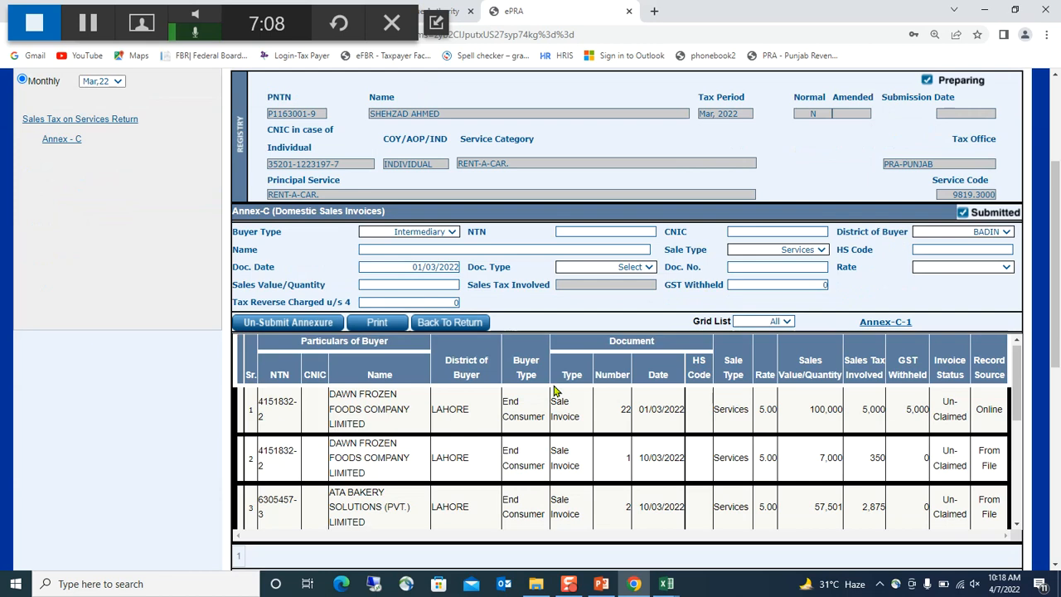
{"action": "scroll", "coordinate": [554, 392], "scroll_direction": "down", "scroll_amount": 1}
{"action": "left_click", "coordinate": [452, 325]}
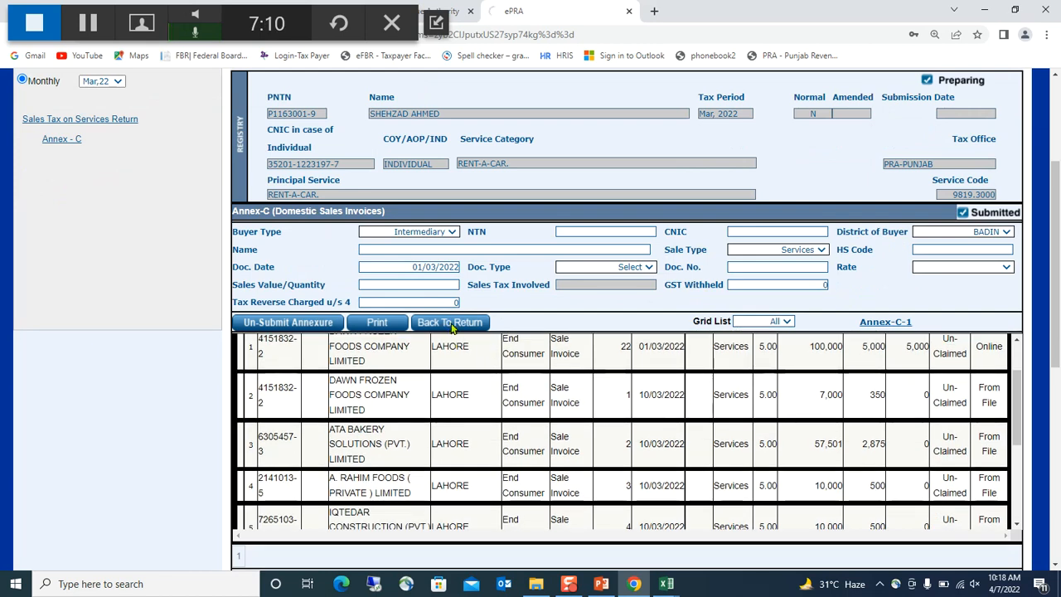
Check the return totals showing 31,856 payable and save the March 2022 return
{"action": "scroll", "coordinate": [771, 427], "scroll_direction": "down", "scroll_amount": 12}
{"action": "scroll", "coordinate": [772, 423], "scroll_direction": "up", "scroll_amount": 3}
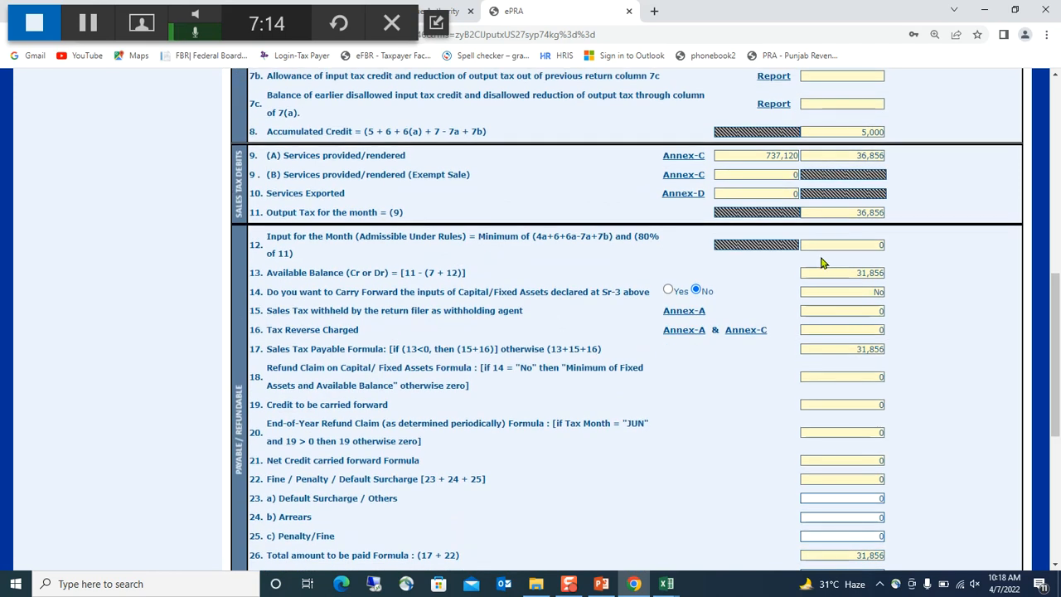
{"action": "scroll", "coordinate": [832, 242], "scroll_direction": "up", "scroll_amount": 1}
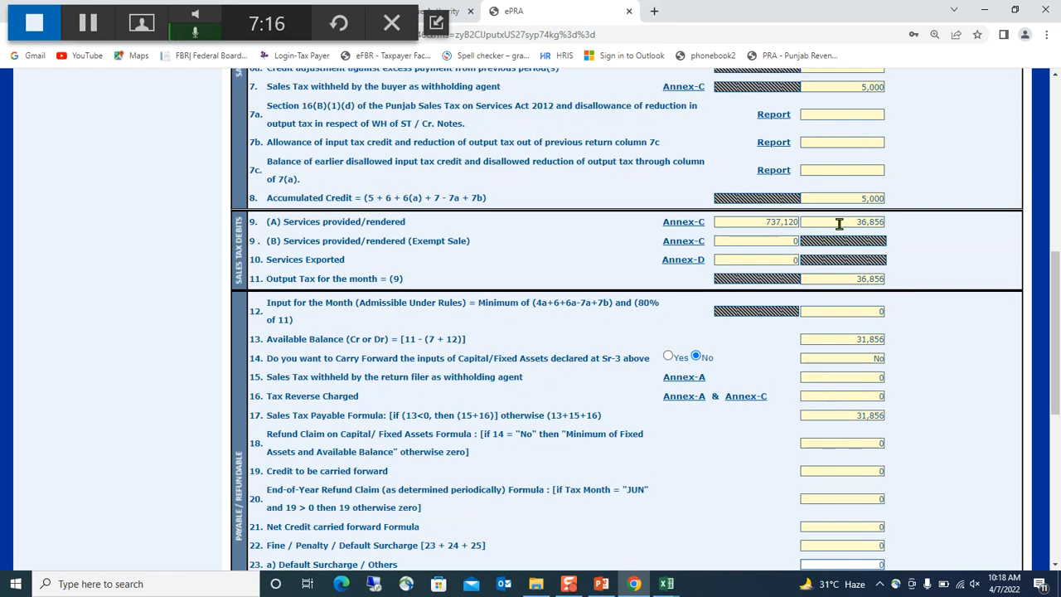
{"action": "scroll", "coordinate": [916, 231], "scroll_direction": "up", "scroll_amount": 1}
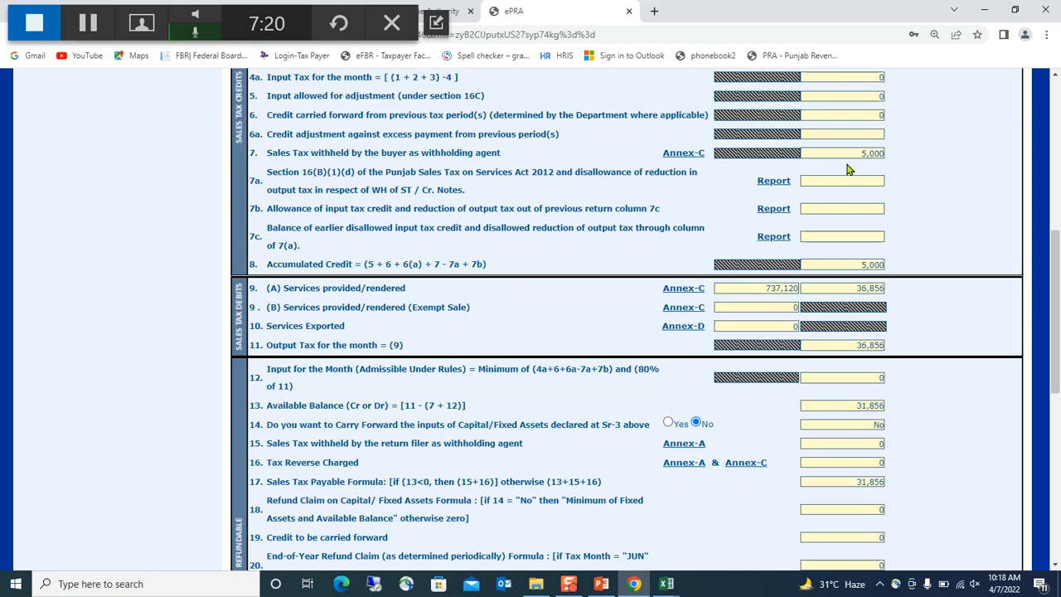
{"action": "scroll", "coordinate": [847, 169], "scroll_direction": "down", "scroll_amount": 5}
{"action": "scroll", "coordinate": [751, 339], "scroll_direction": "down", "scroll_amount": 3}
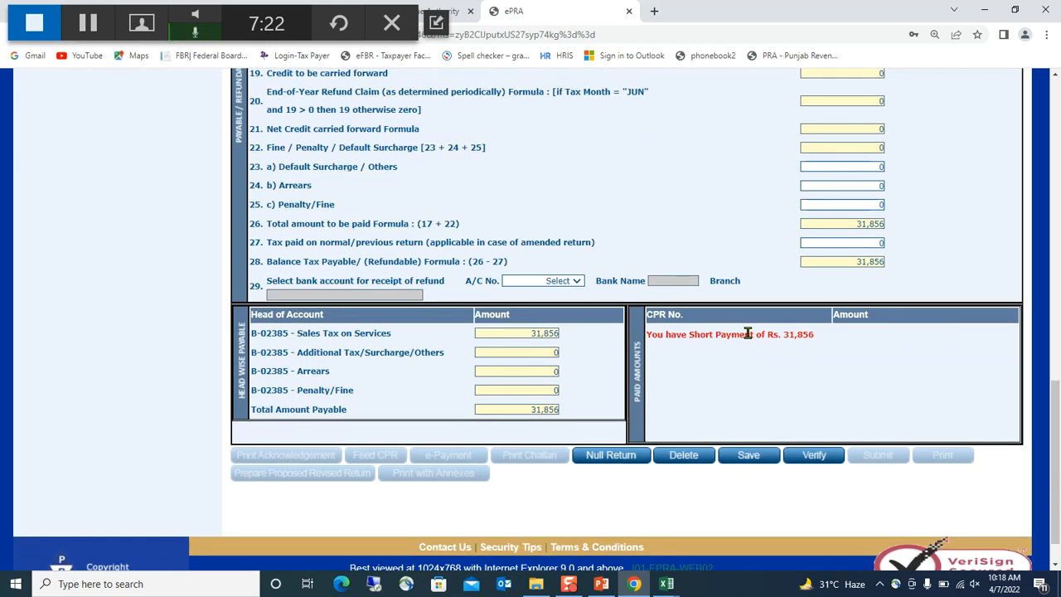
{"action": "left_click", "coordinate": [746, 456]}
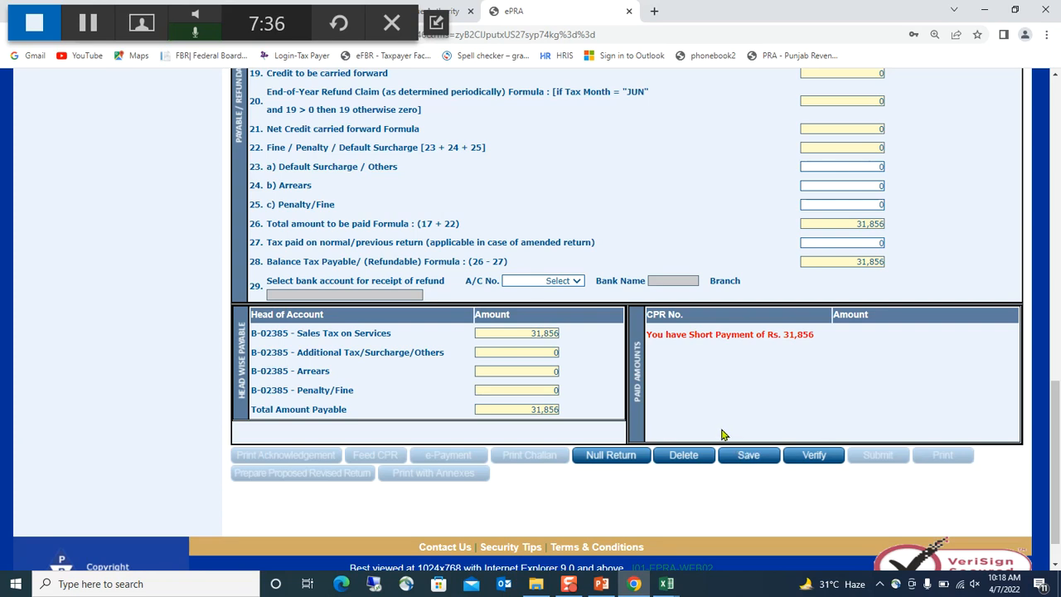